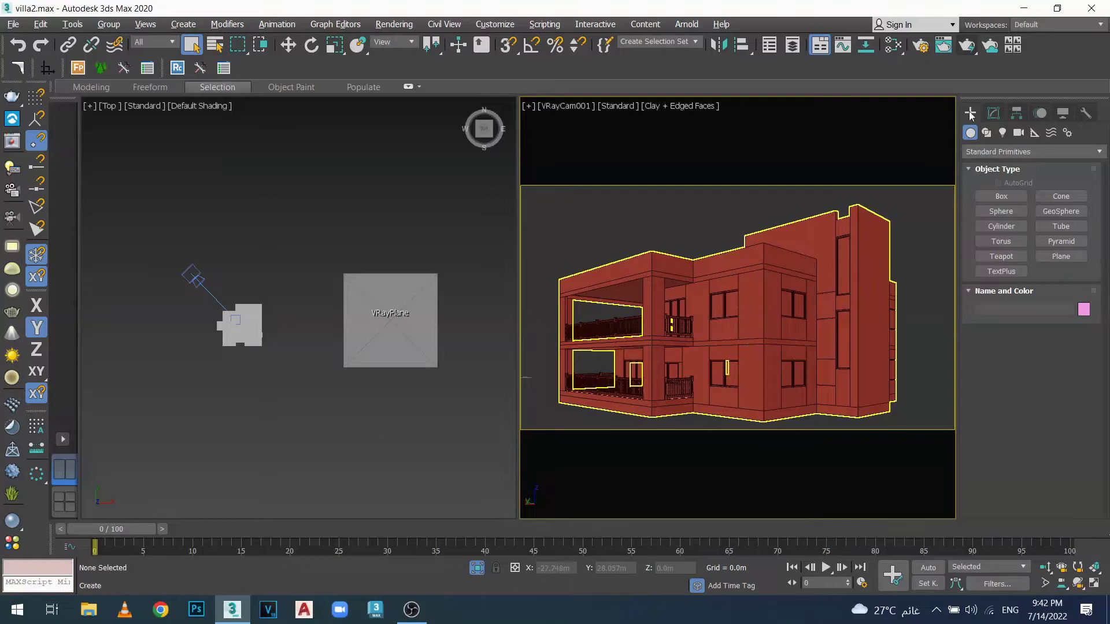
Start the VRaySun tool from the V-Ray lights for lighting the villa scene
left_click(1003, 133)
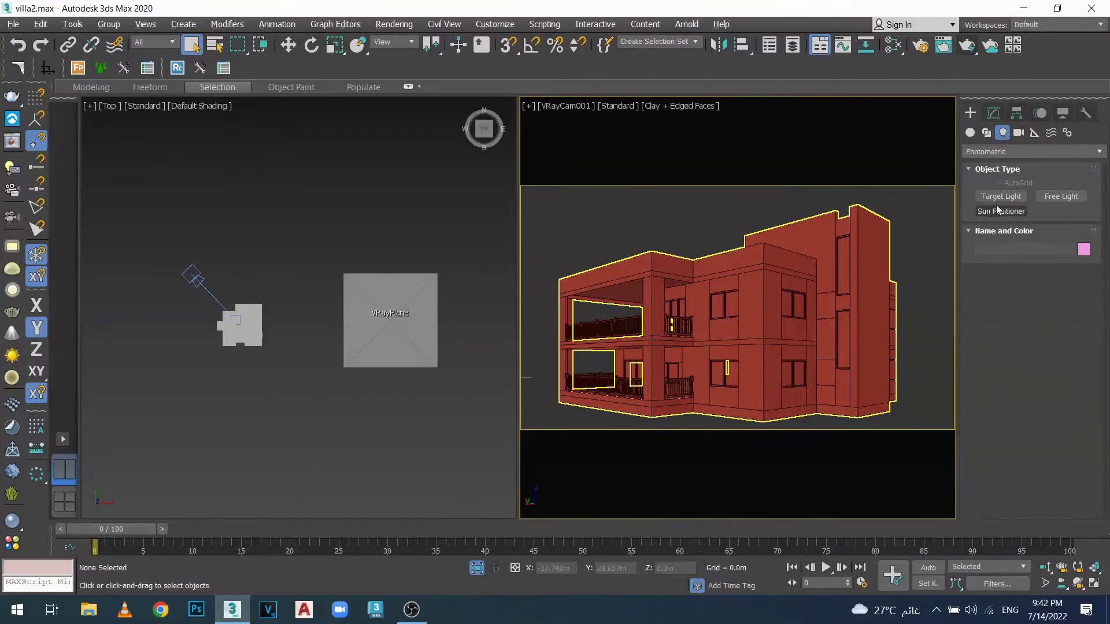
left_click(1097, 153)
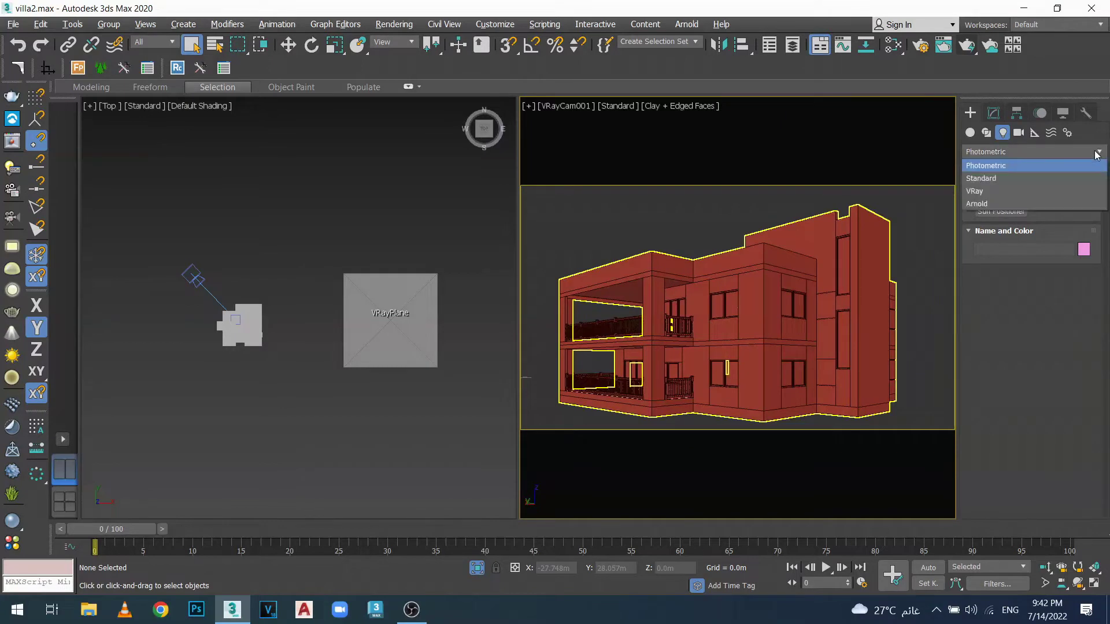
left_click(1003, 191)
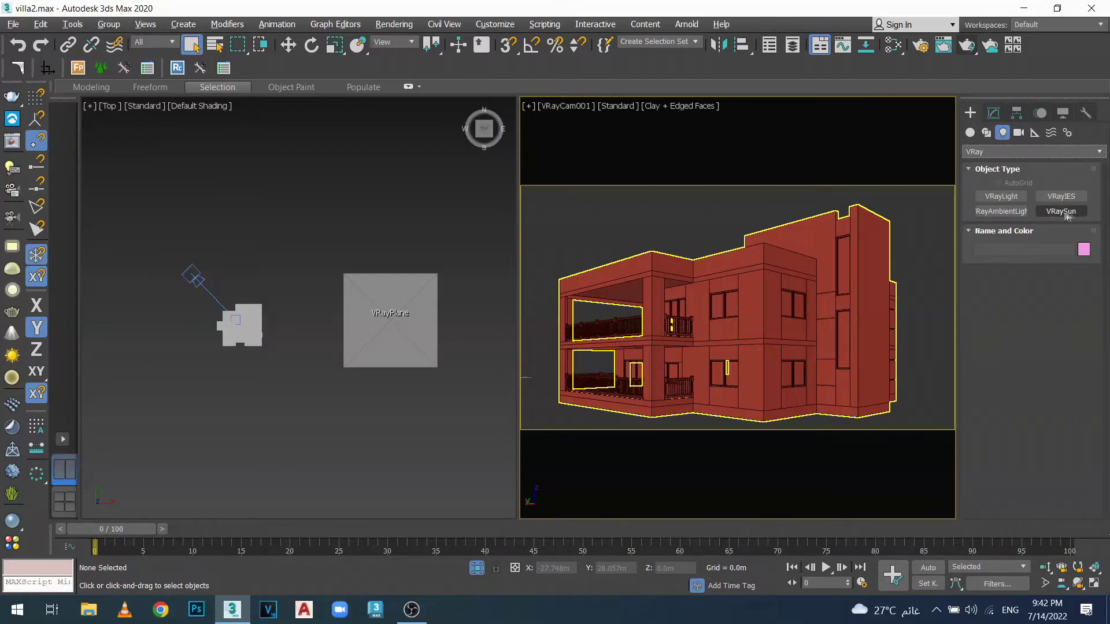
left_click(1063, 212)
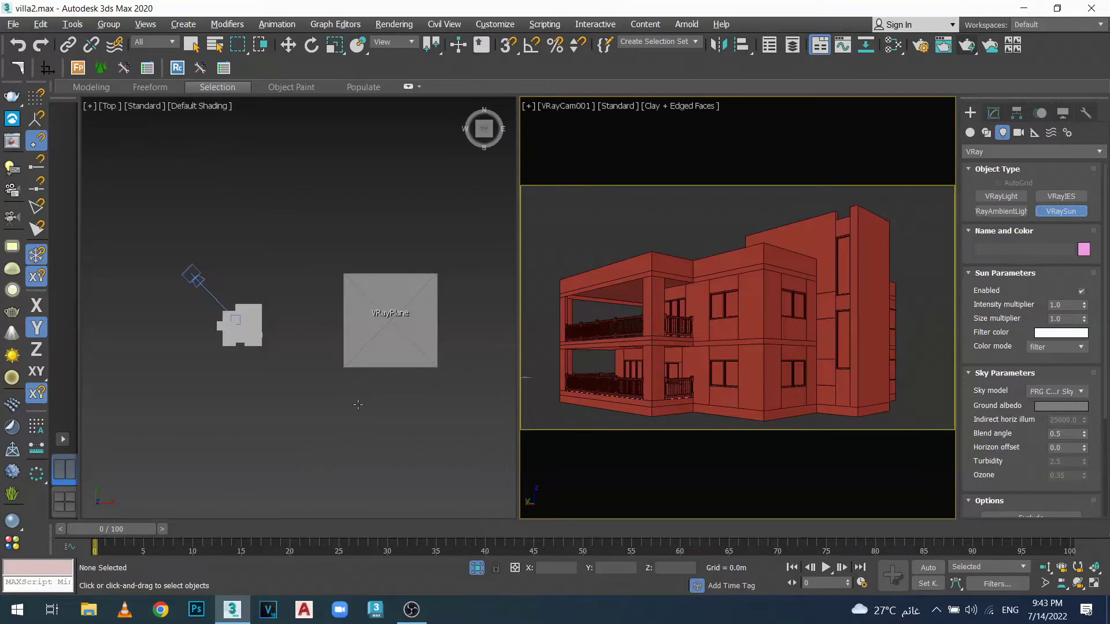
Compare the villa's camera view with its top view to work out a suitable sun direction
scroll(219, 328, "up", 4)
scroll(222, 328, "up", 4)
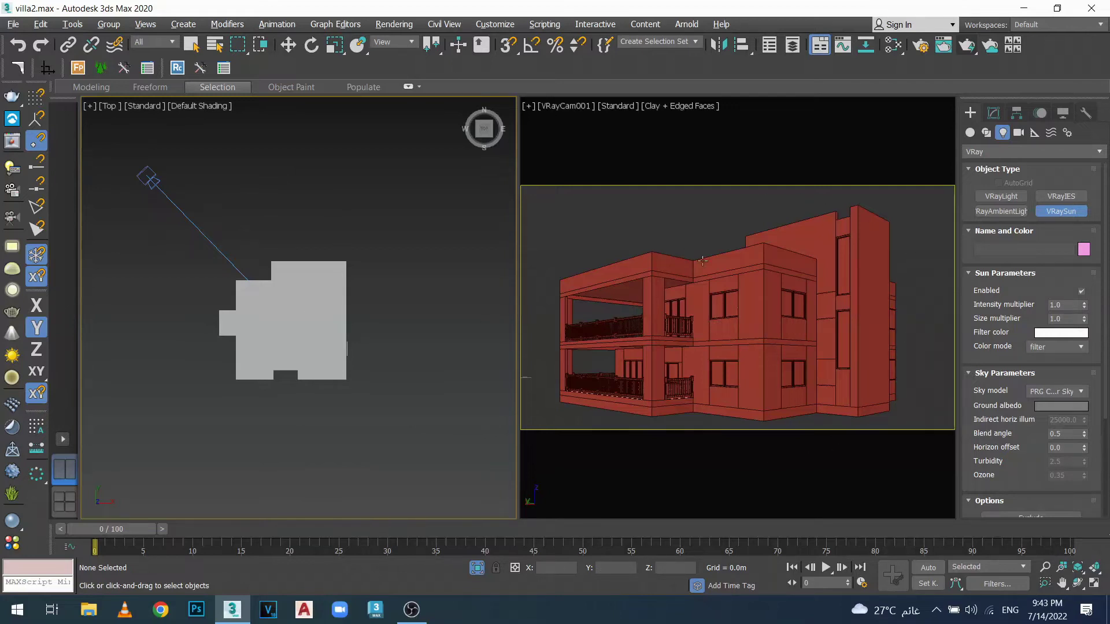
key("alt+w")
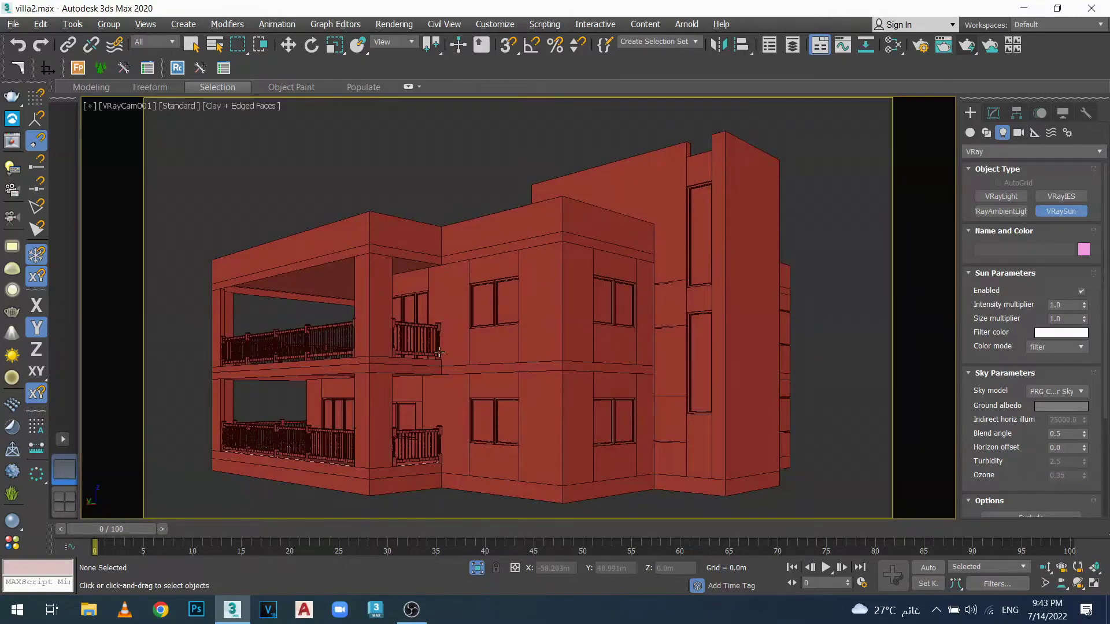
key("alt+w")
key("alt+w")
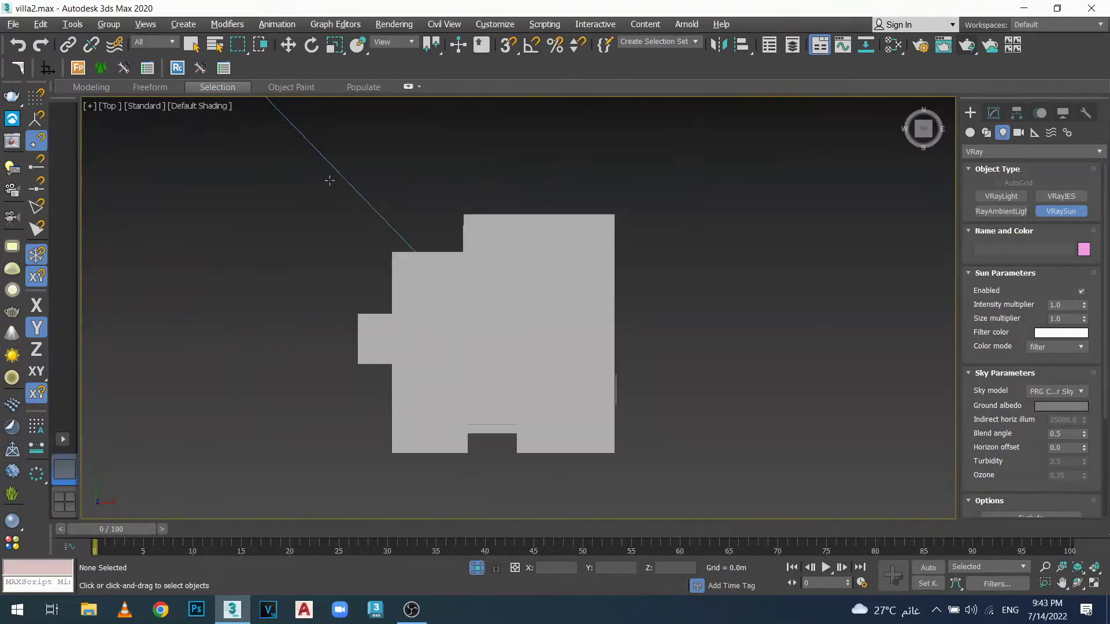
scroll(476, 341, "down", 2)
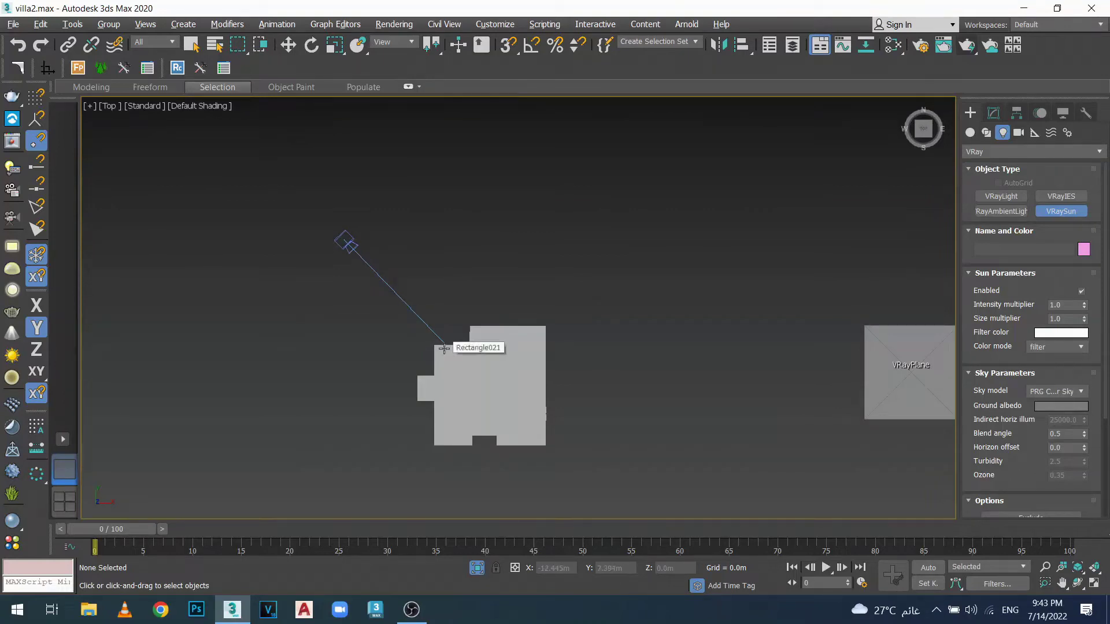
middle_click_drag(488, 376, 478, 322)
scroll(466, 319, "up", 2)
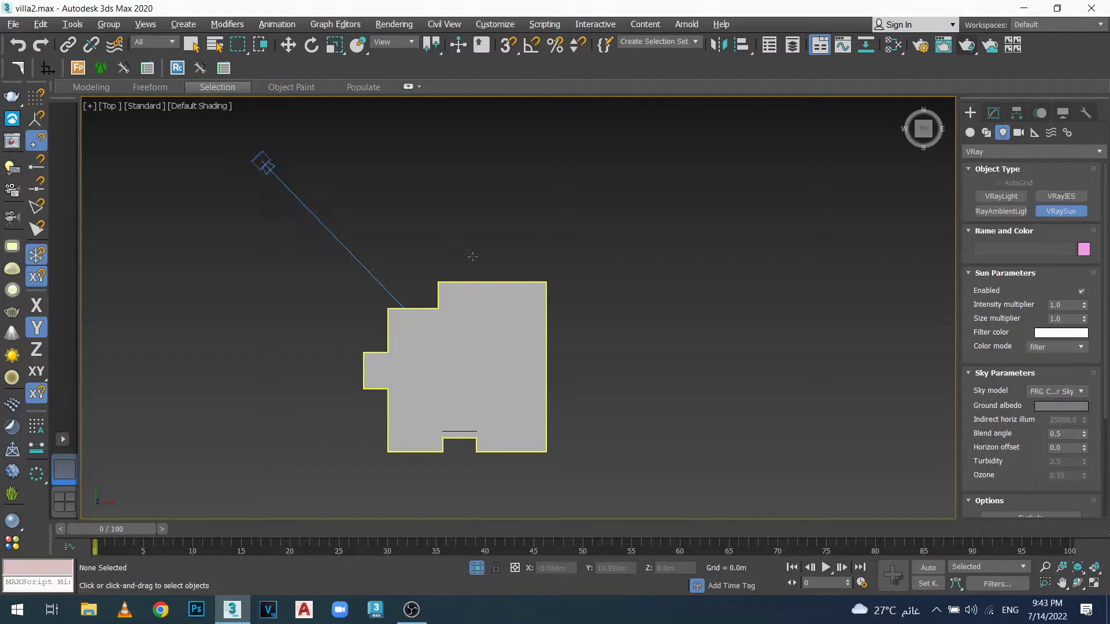
key("alt+w")
key("alt+w")
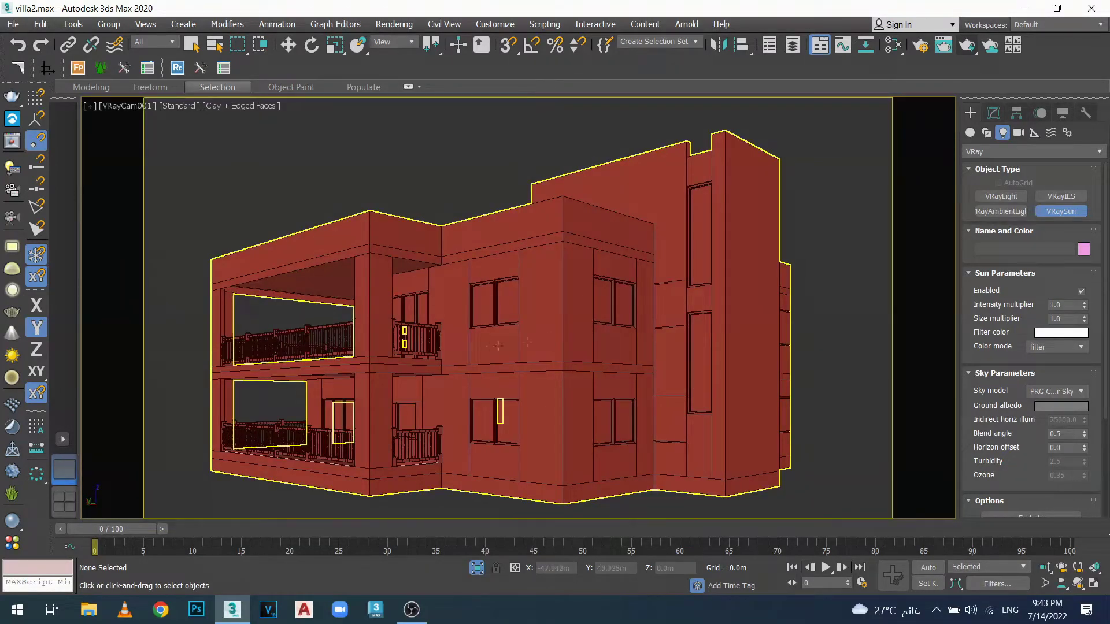
key("alt+w")
right_click(398, 345)
key("alt+w")
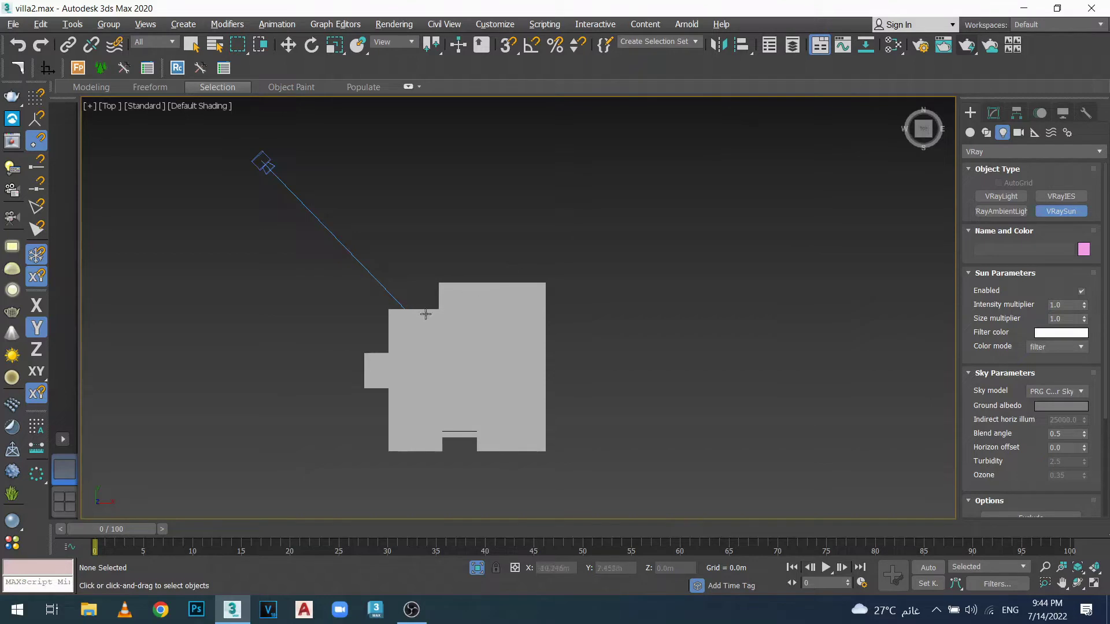
Place a VRaySun northeast of the villa in the top view, targeted at the building, and accept the automatic VRaySky environment map
middle_click_drag(591, 239, 558, 286)
middle_click_drag(616, 254, 587, 277)
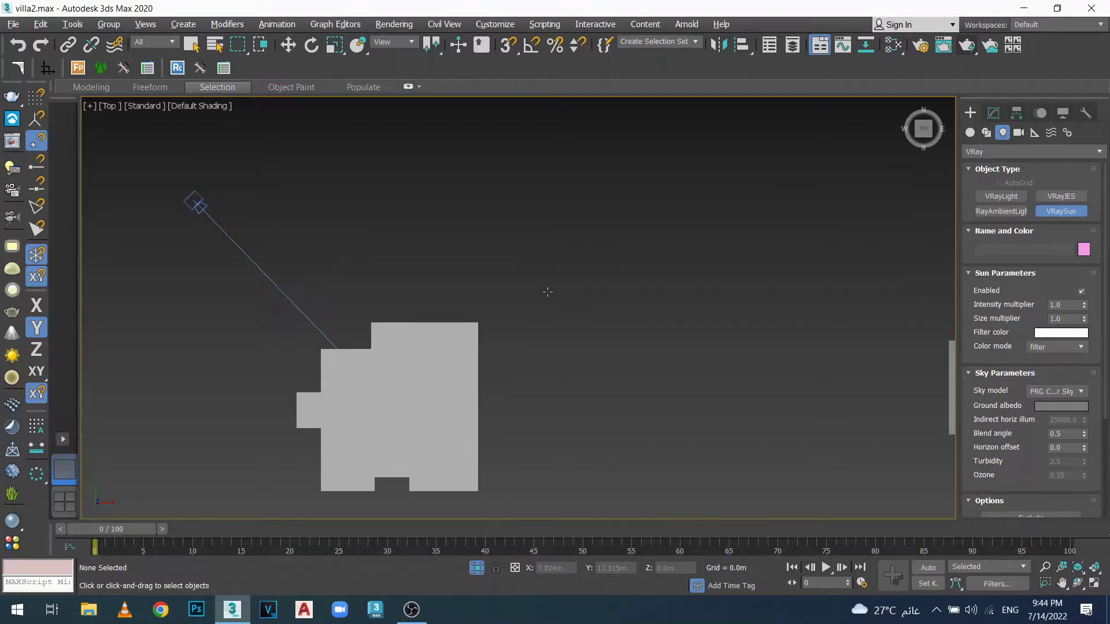
middle_click_drag(707, 134, 711, 151)
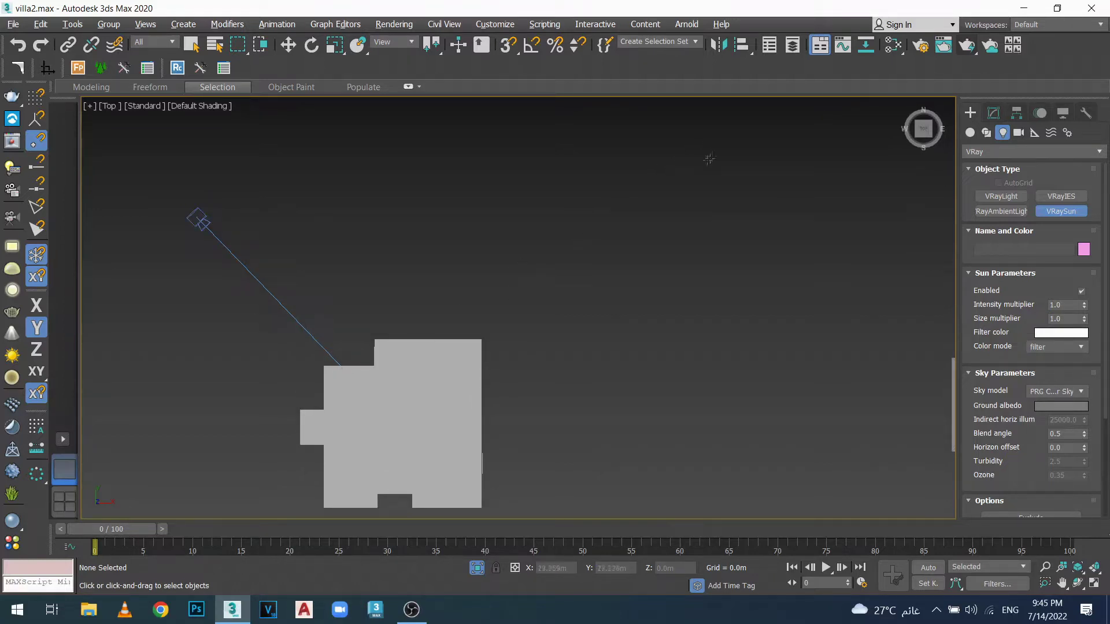
left_click(742, 139)
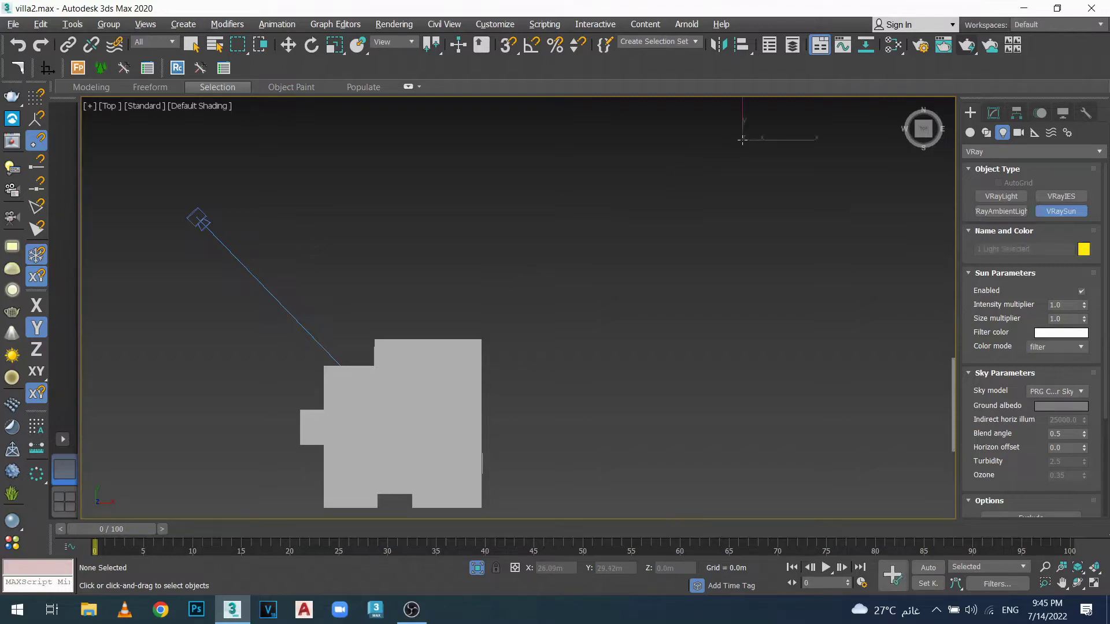
left_click_drag(743, 139, 378, 393)
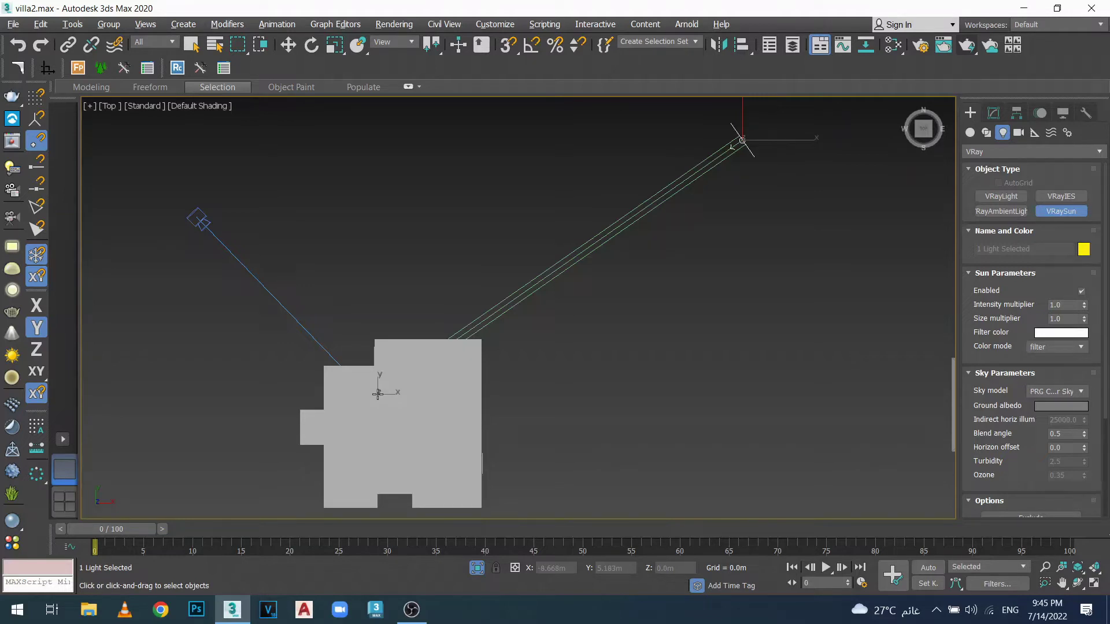
left_click_drag(378, 393, 378, 395)
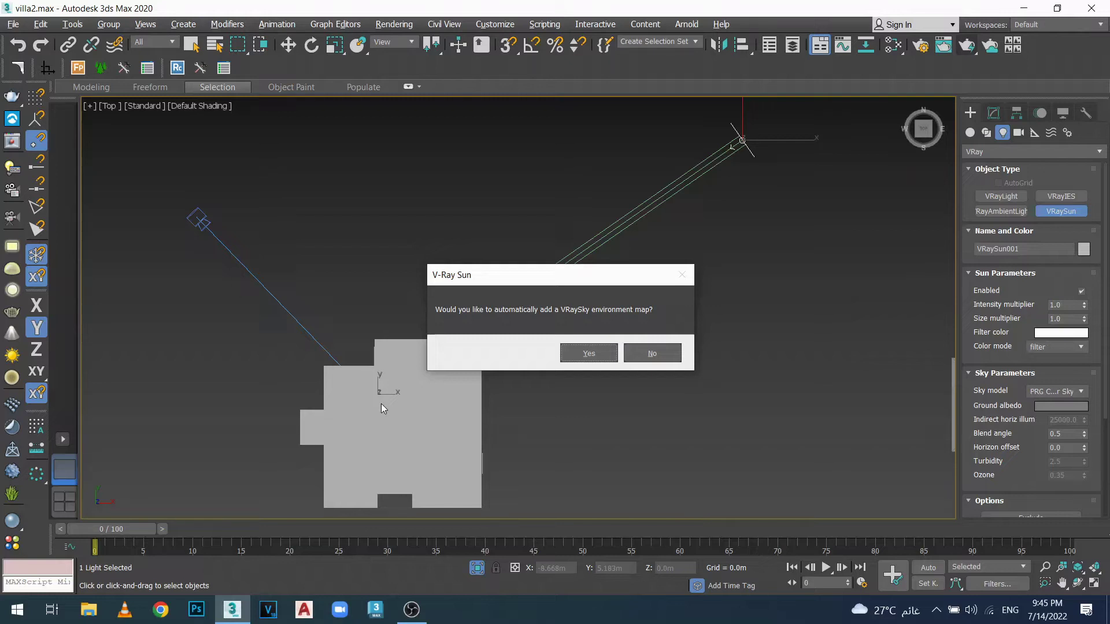
left_click(583, 354)
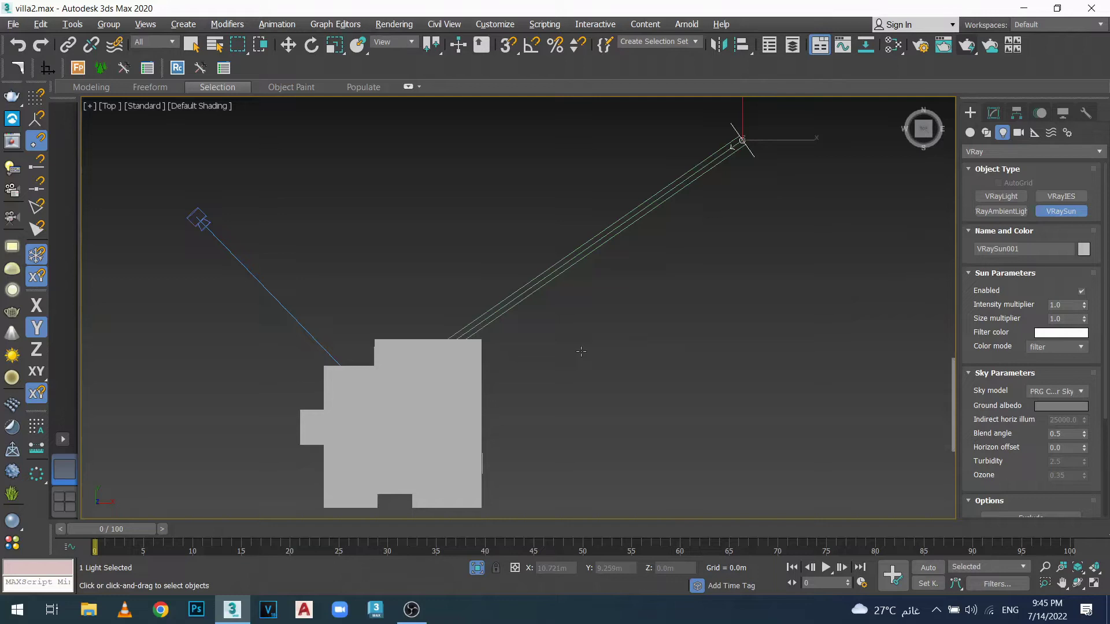
In the front view, raise the sun above the villa, trying heights of about 29.16 m and 6.85 m before setting about 26.76 m
key("f")
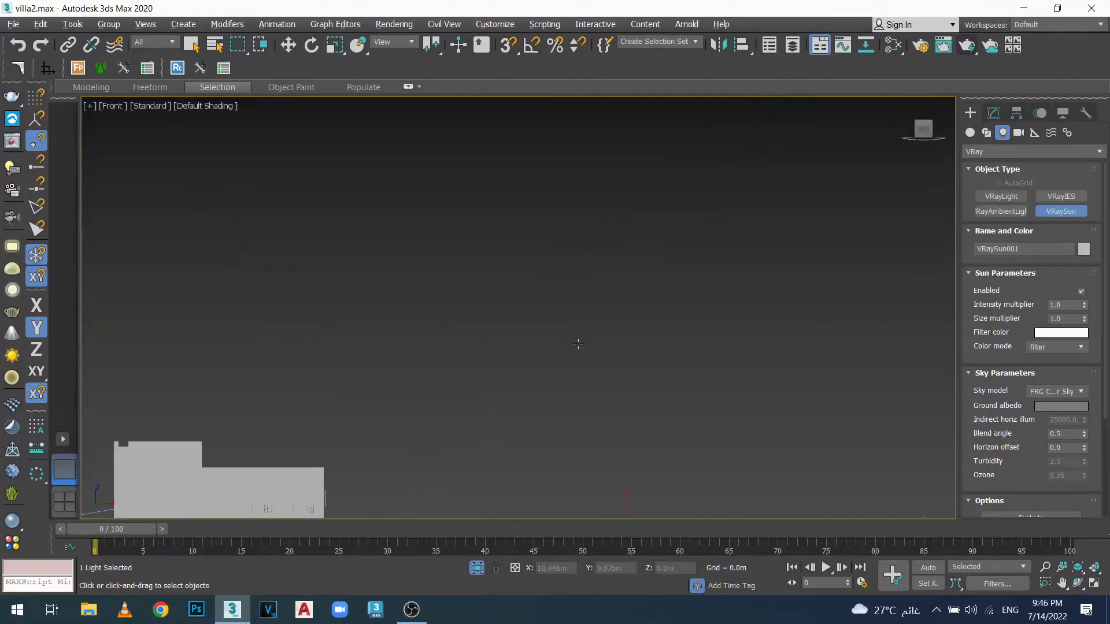
middle_click_drag(578, 344, 613, 229)
scroll(613, 229, "down", 1)
key("w")
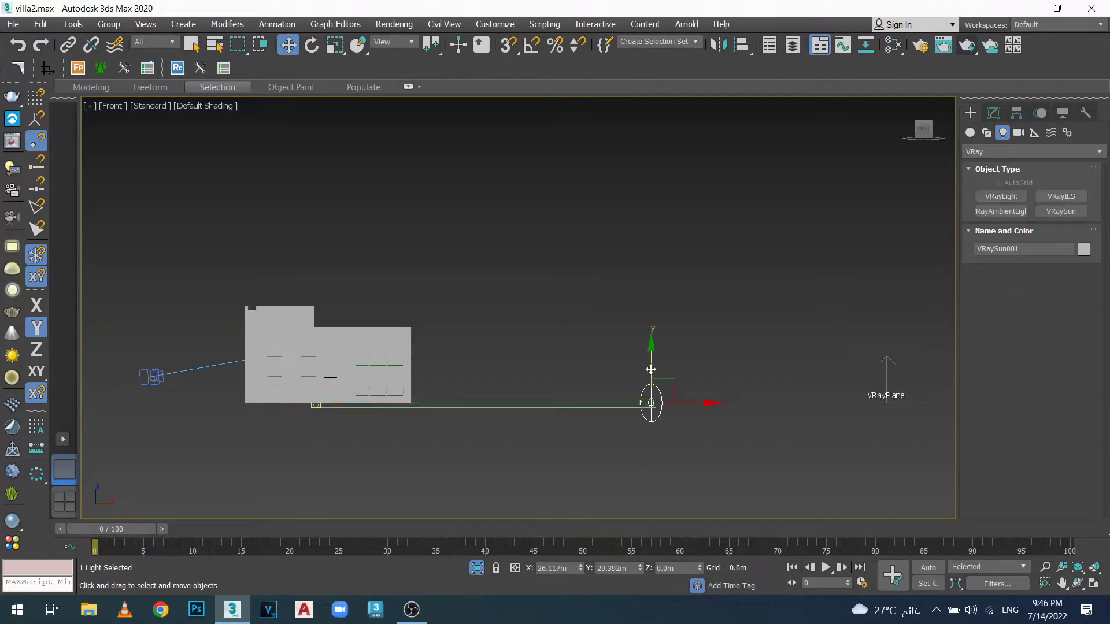
left_click_drag(651, 369, 643, 66)
middle_click_drag(651, 181, 651, 233)
left_click_drag(650, 121, 664, 150)
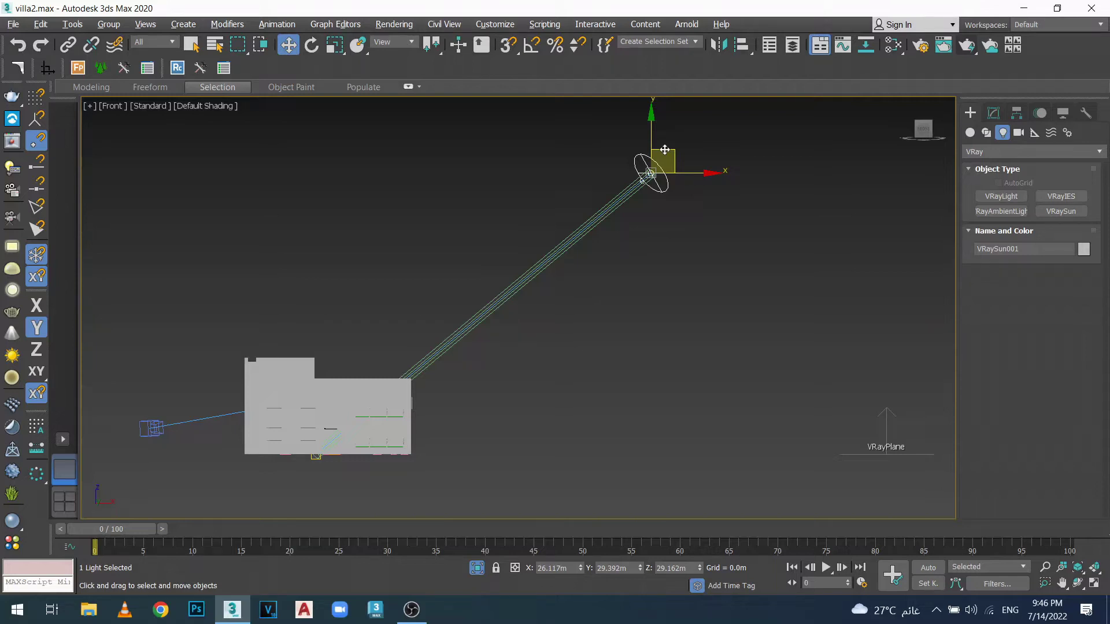
left_click_drag(664, 150, 686, 358)
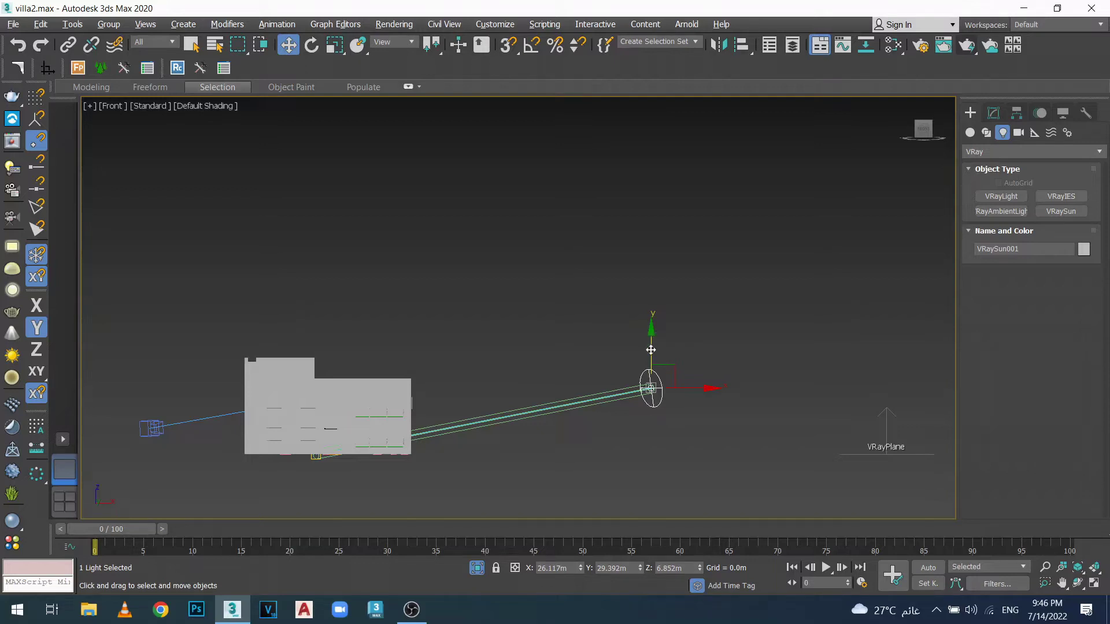
left_click_drag(652, 351, 730, 160)
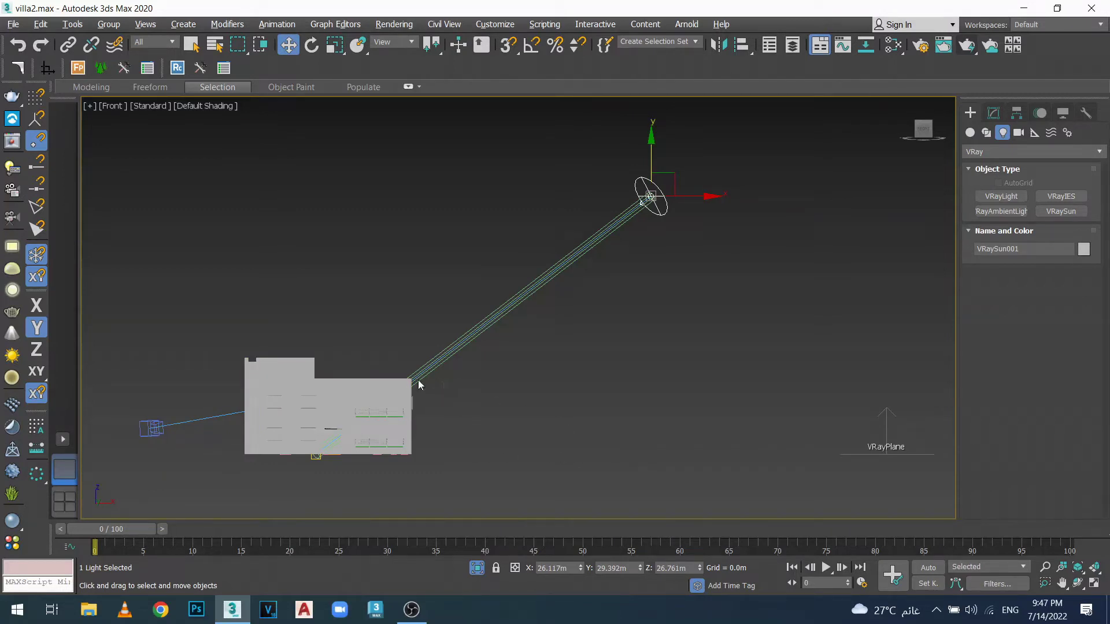
Move the sun farther from the villa and higher, to about X 46.28 m and Z 41.81 m
scroll(552, 390, "down", 3)
left_click_drag(635, 240, 782, 152)
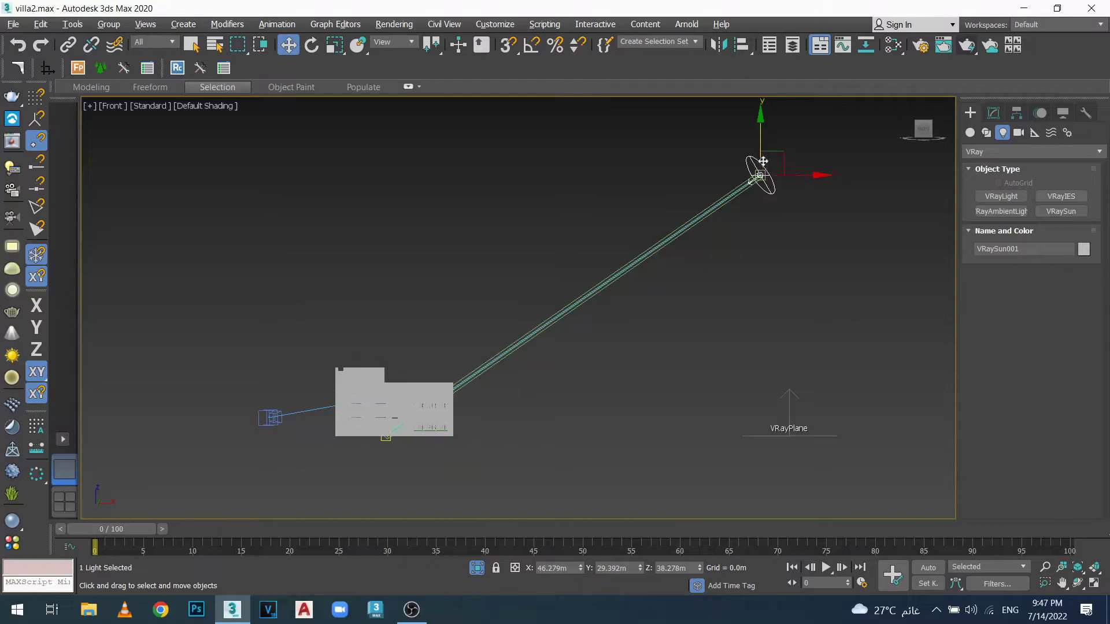
left_click_drag(761, 151, 761, 129)
scroll(465, 409, "up", 3)
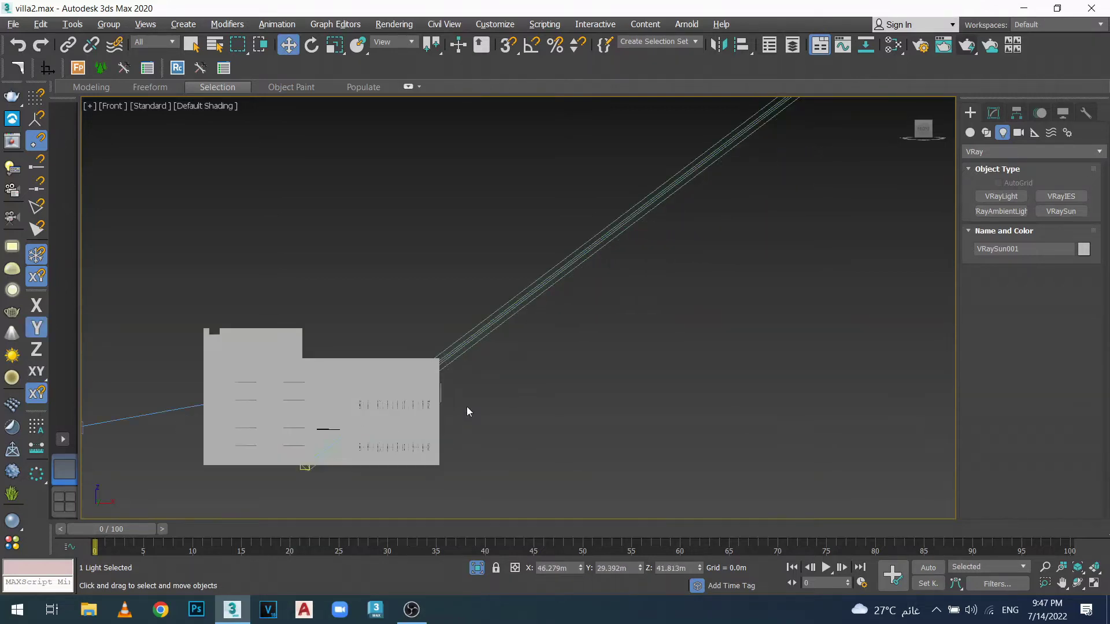
scroll(460, 366, "down", 3)
scroll(488, 399, "down", 3)
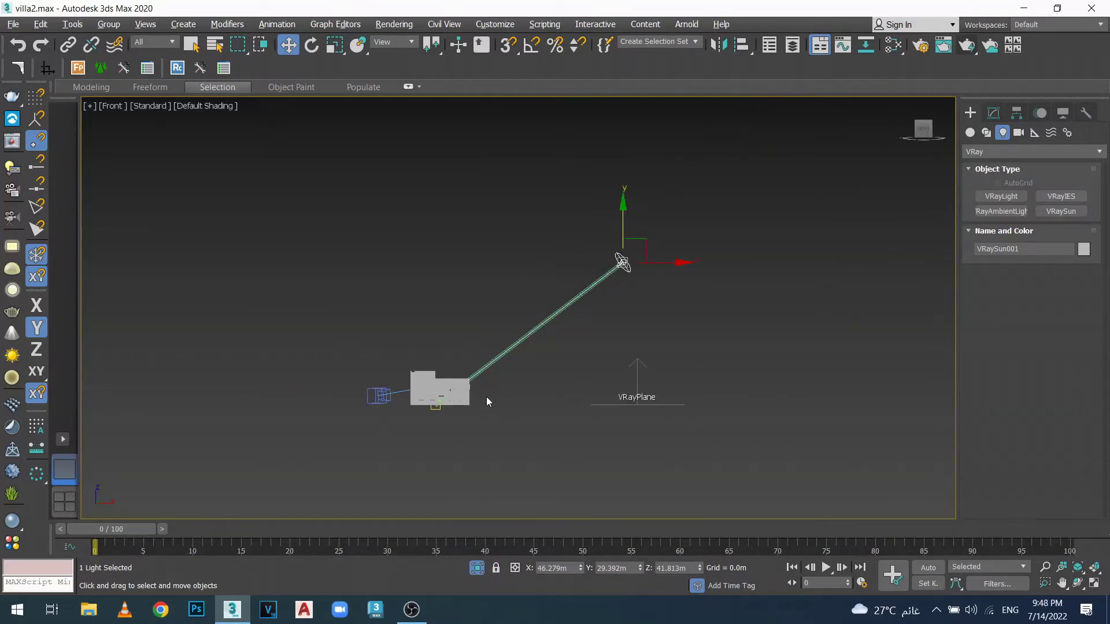
Render the villa through the VRayCam001 view
key("alt+w")
key("alt+w")
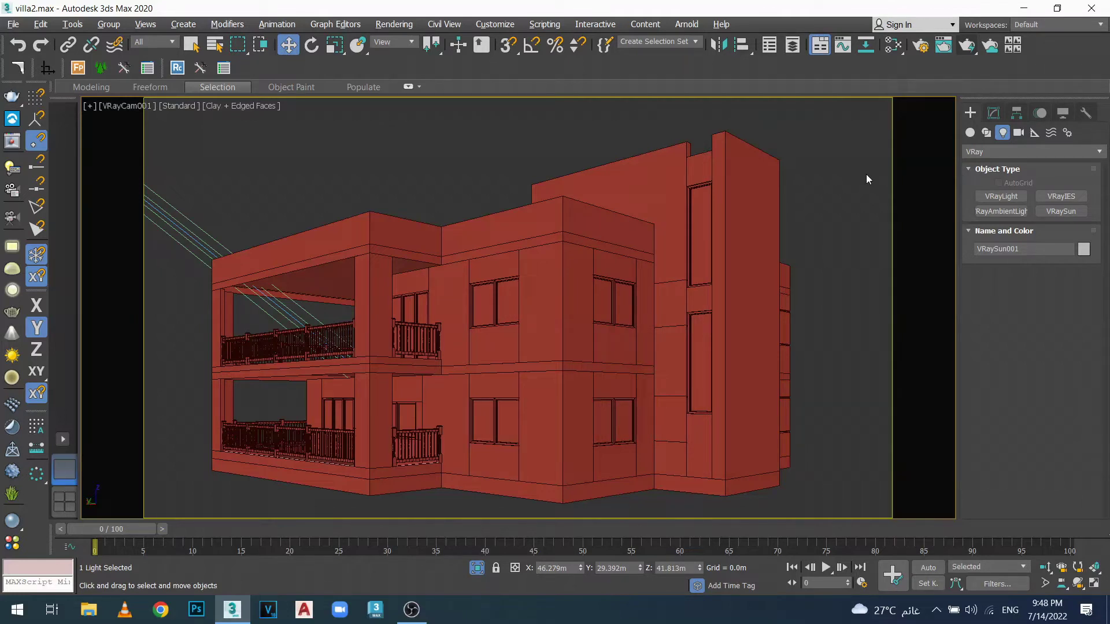
left_click(966, 45)
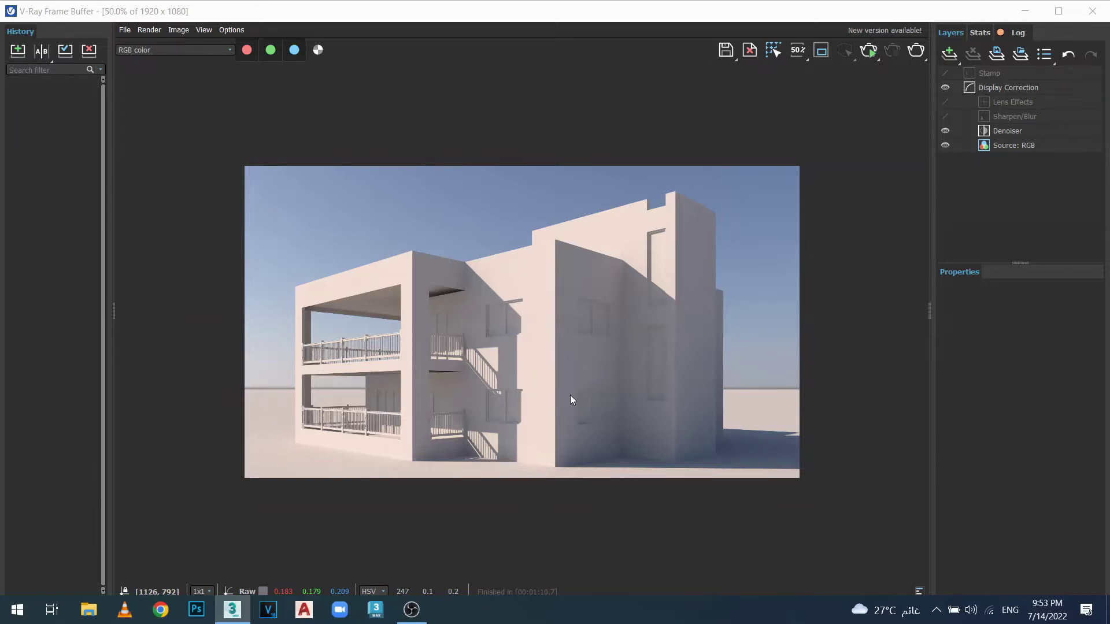
Examine the finished render up close, checking the sunlight and shadows on the balconies, railings, windows and walls
scroll(570, 395, "up", 2)
middle_click_drag(557, 357, 734, 376)
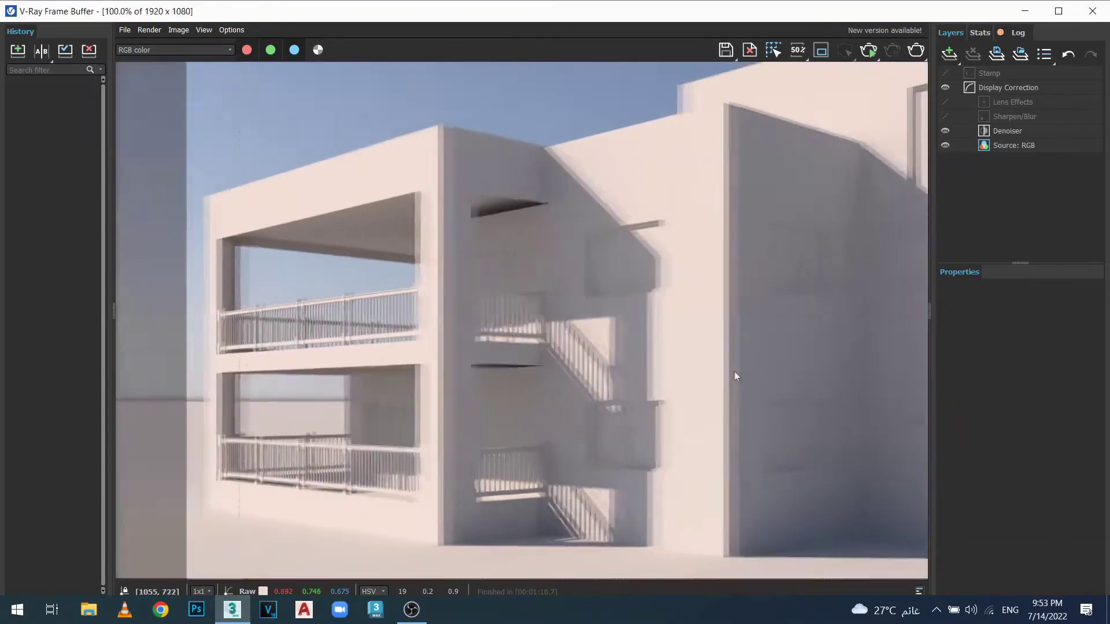
scroll(585, 373, "up", 2)
scroll(593, 329, "down", 1)
middle_click_drag(657, 351, 577, 369)
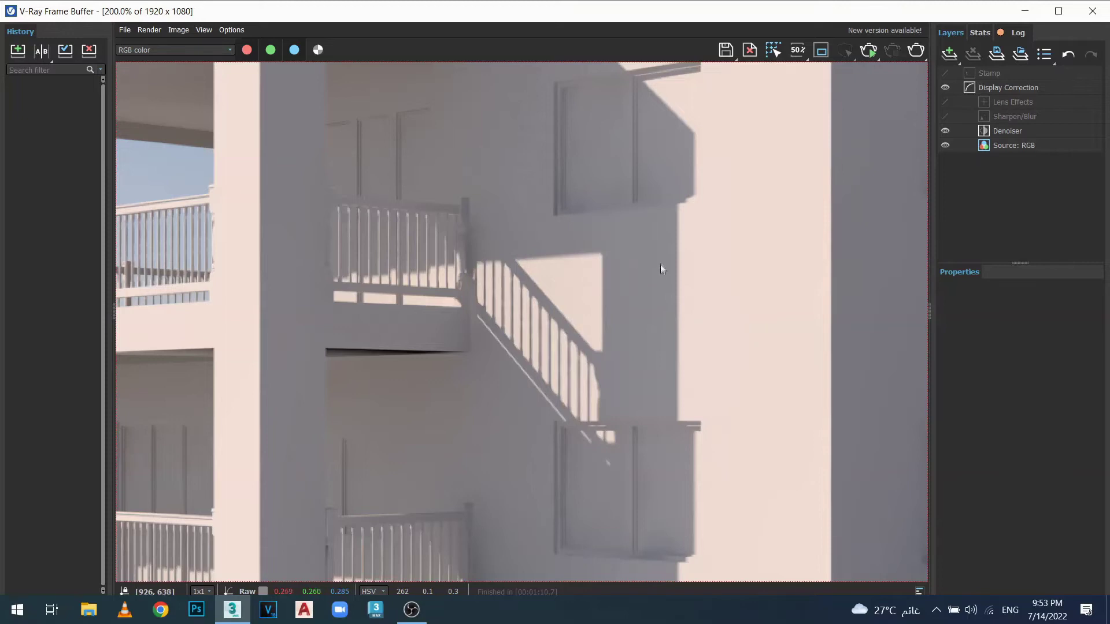
scroll(686, 164, "down", 2)
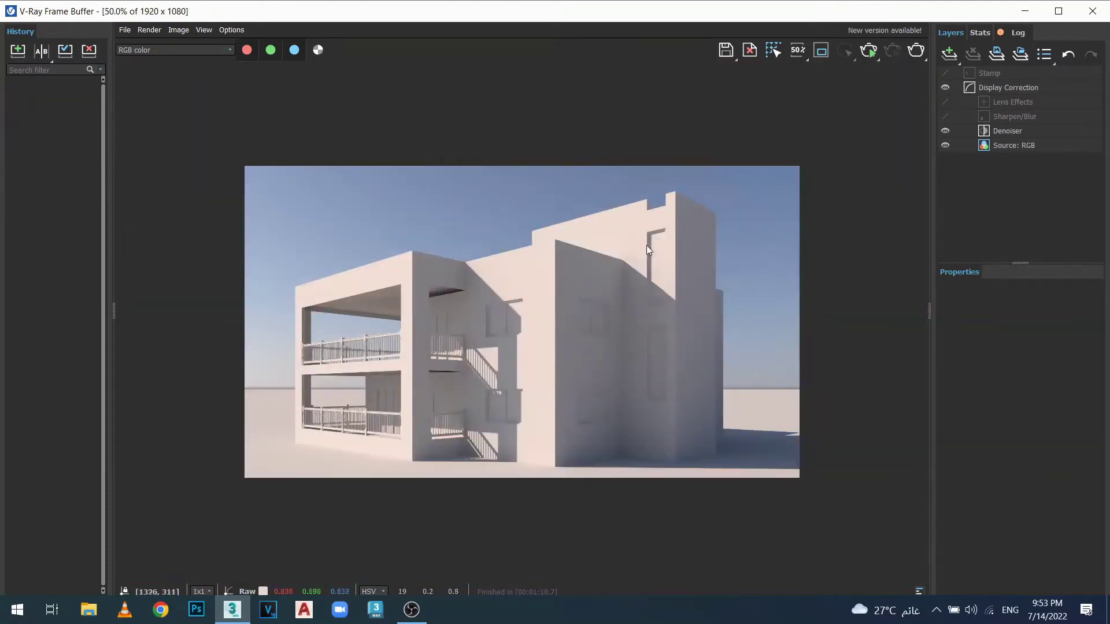
scroll(646, 245, "up", 2)
scroll(597, 330, "down", 2)
scroll(459, 375, "up", 2)
scroll(457, 373, "down", 1)
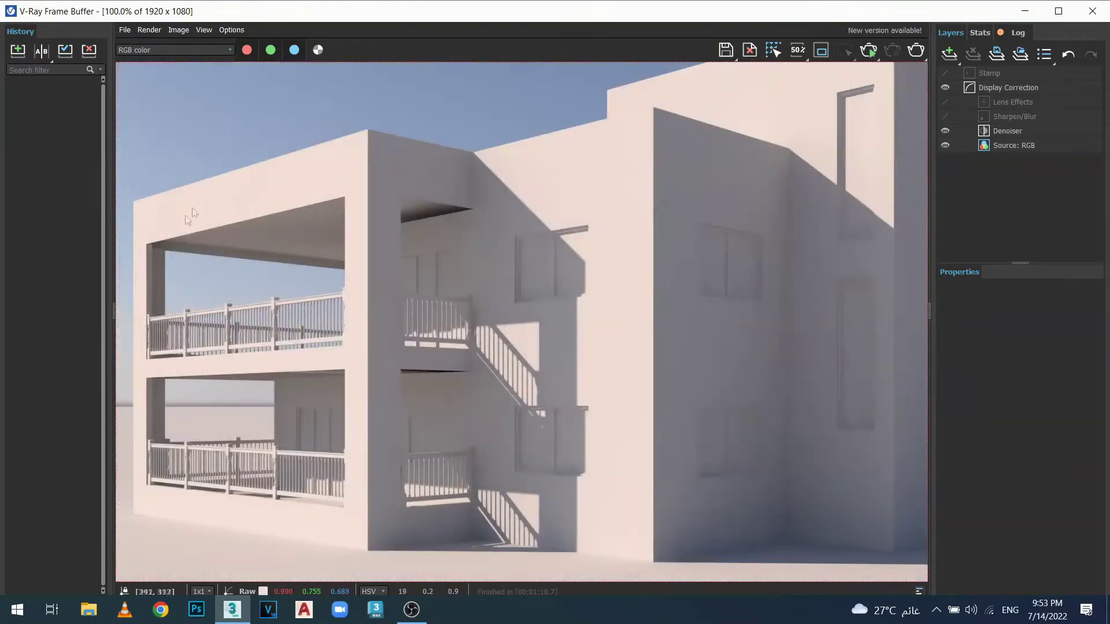
scroll(405, 370, "down", 1)
scroll(440, 382, "up", 1)
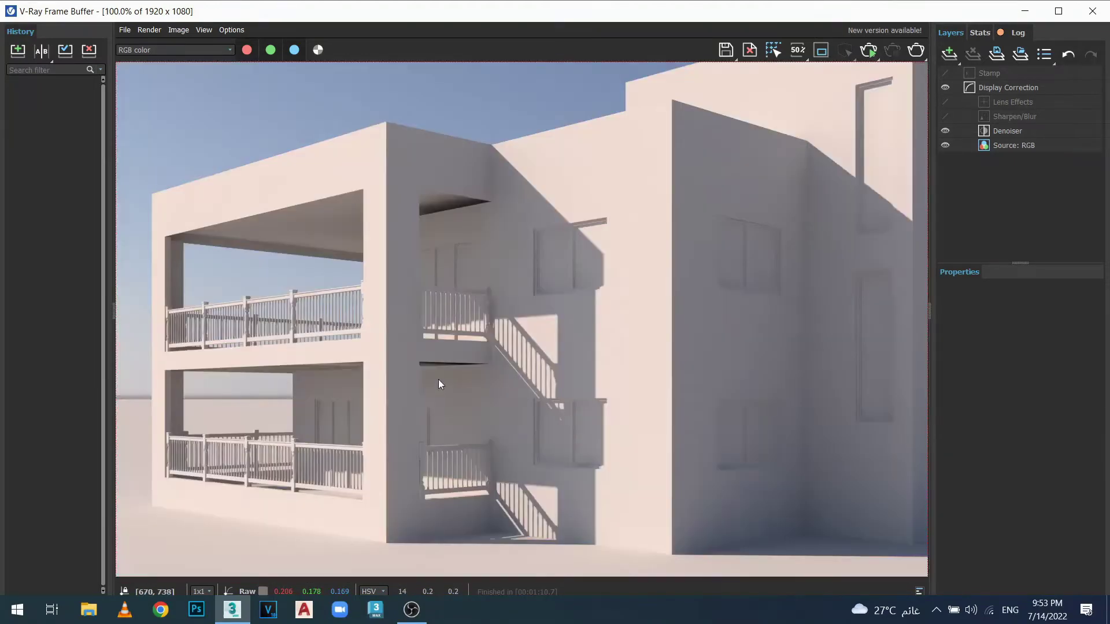
scroll(454, 376, "down", 1)
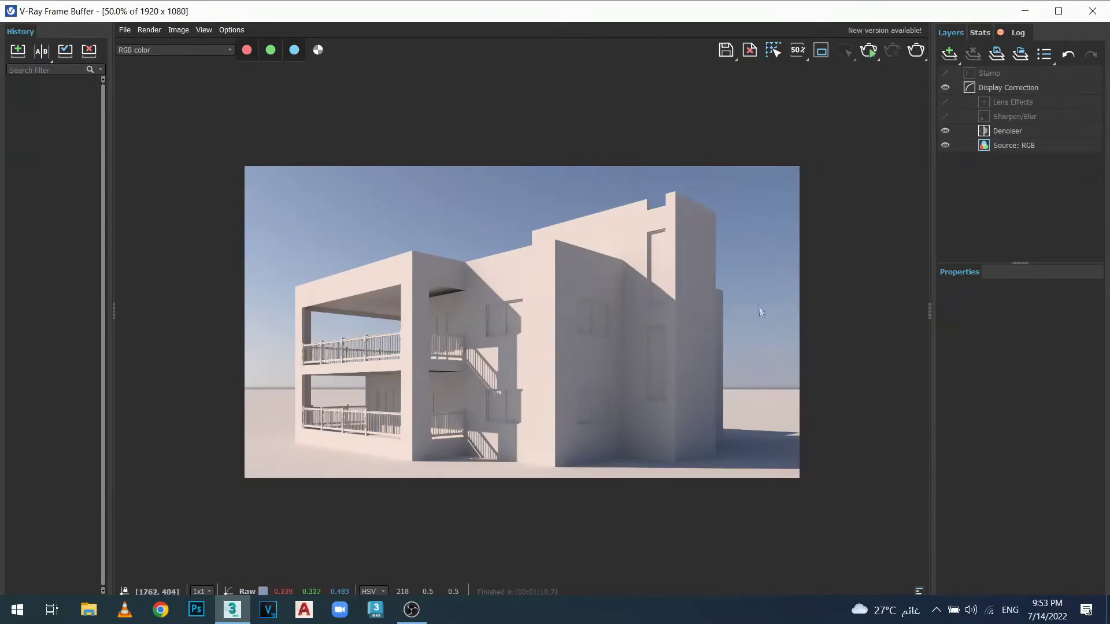
scroll(484, 330, "up", 1)
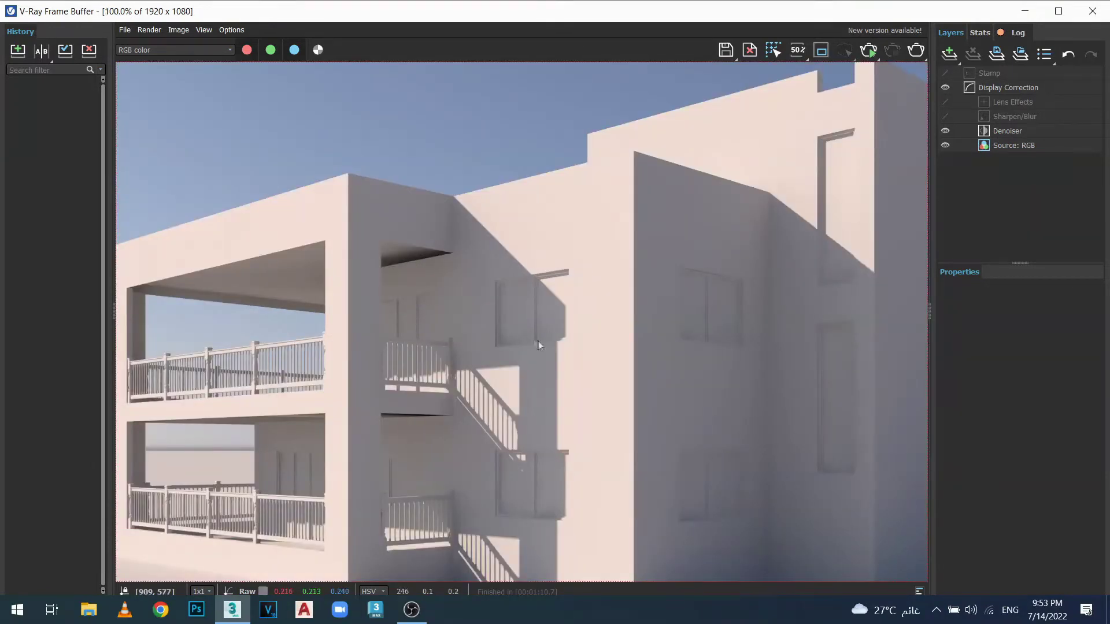
scroll(501, 348, "down", 1)
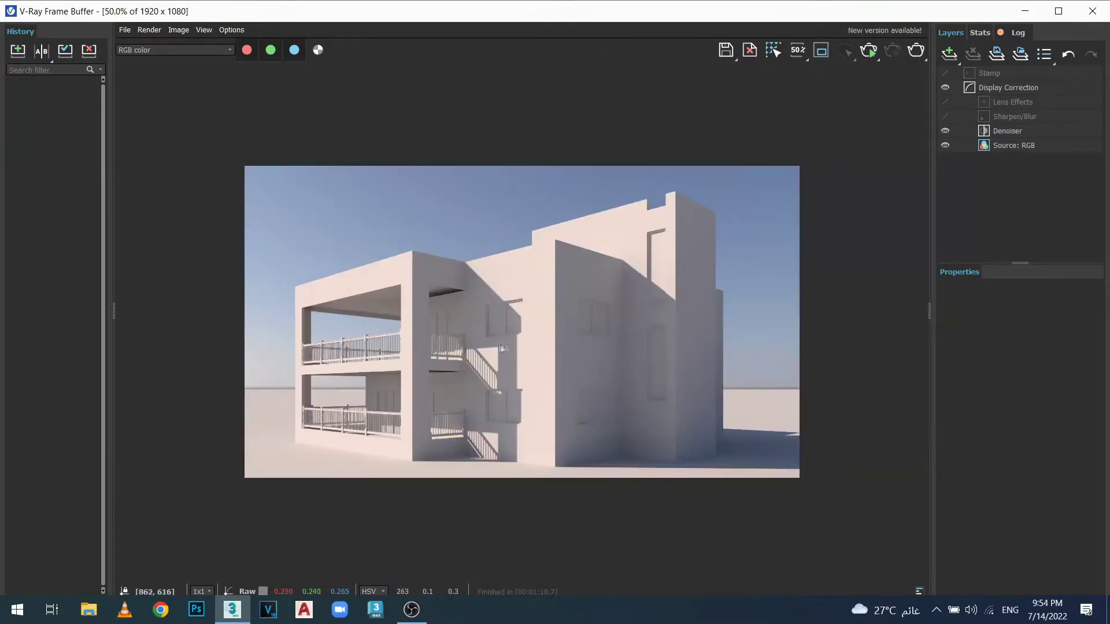
Store the finished render in the frame buffer history and close the frame buffer
left_click(16, 51)
left_click(1092, 13)
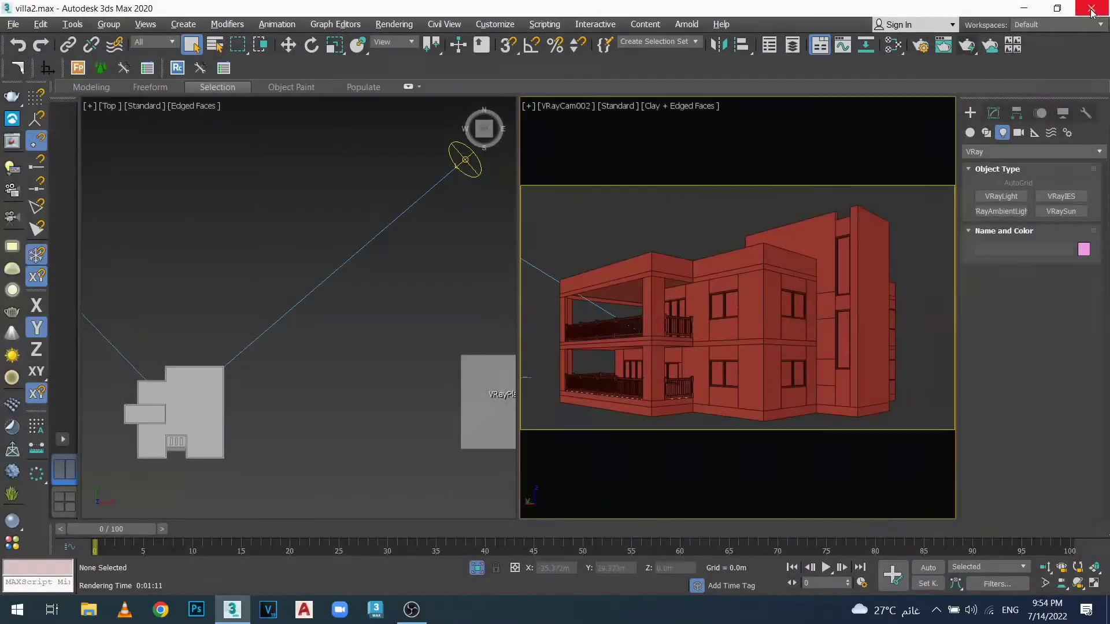
Test-render the VRayCam002 view with the VRaySun disabled, and re-enable the sun
left_click(466, 160)
left_click(994, 113)
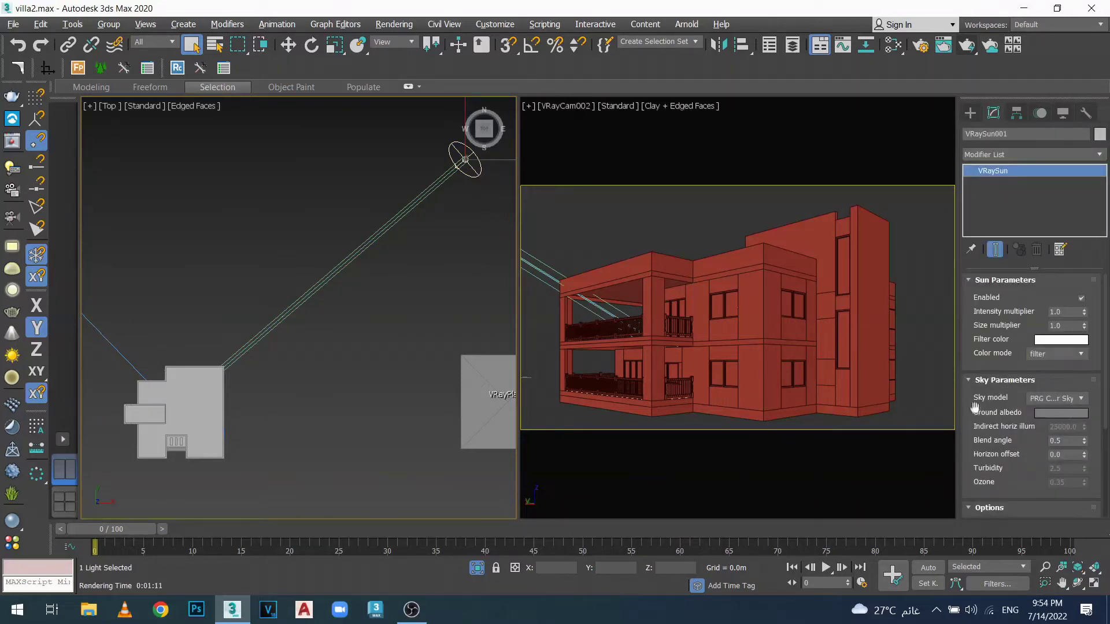
right_click(850, 164)
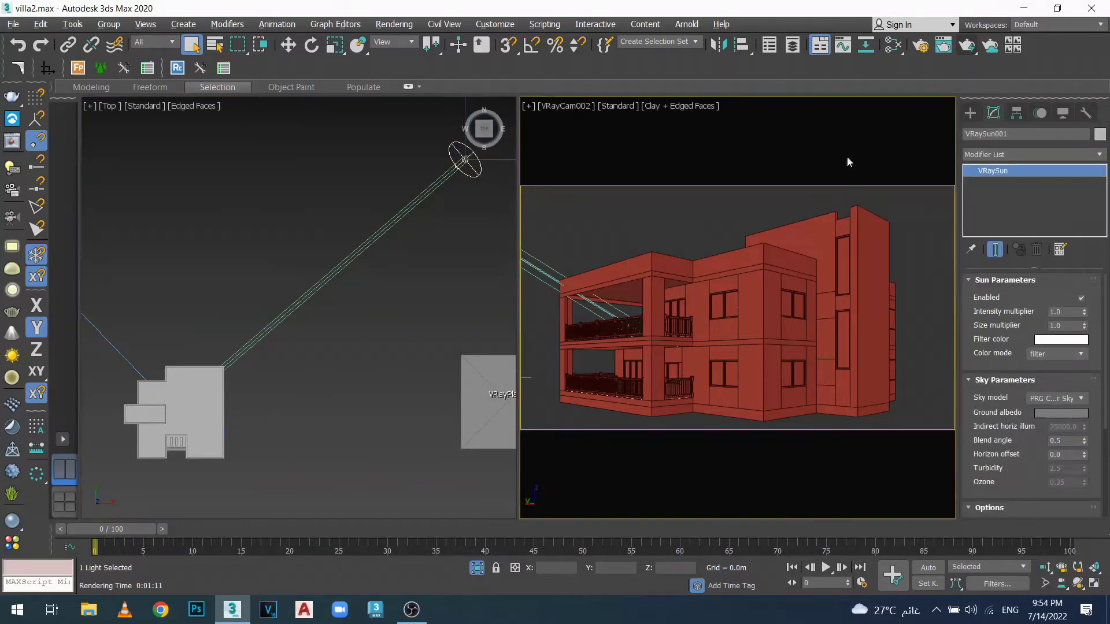
key("alt+w")
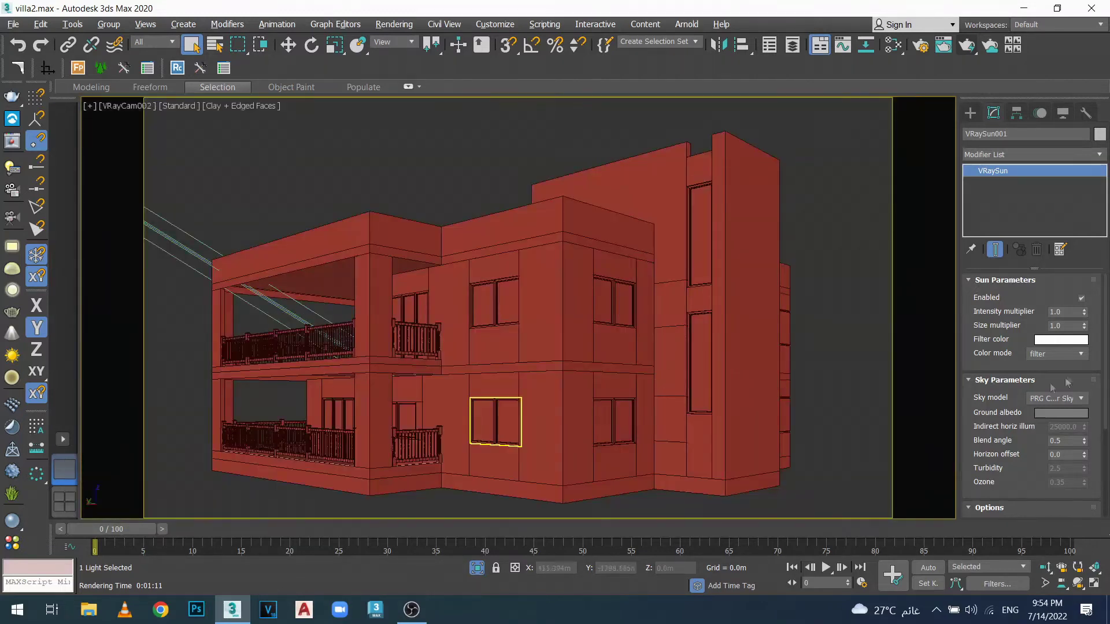
left_click(815, 420)
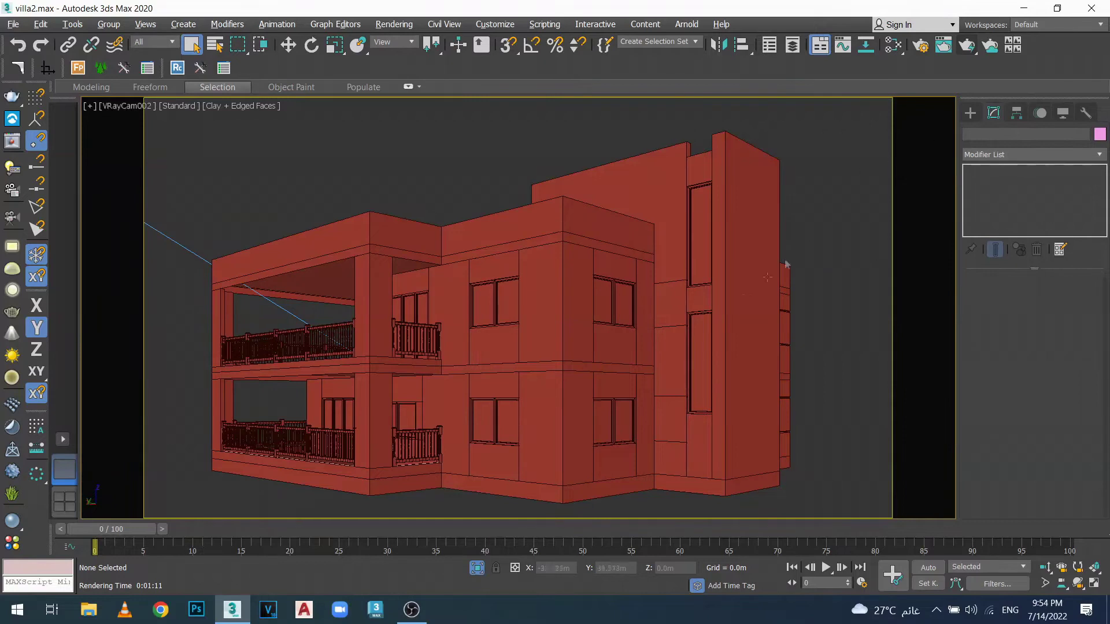
left_click(257, 293)
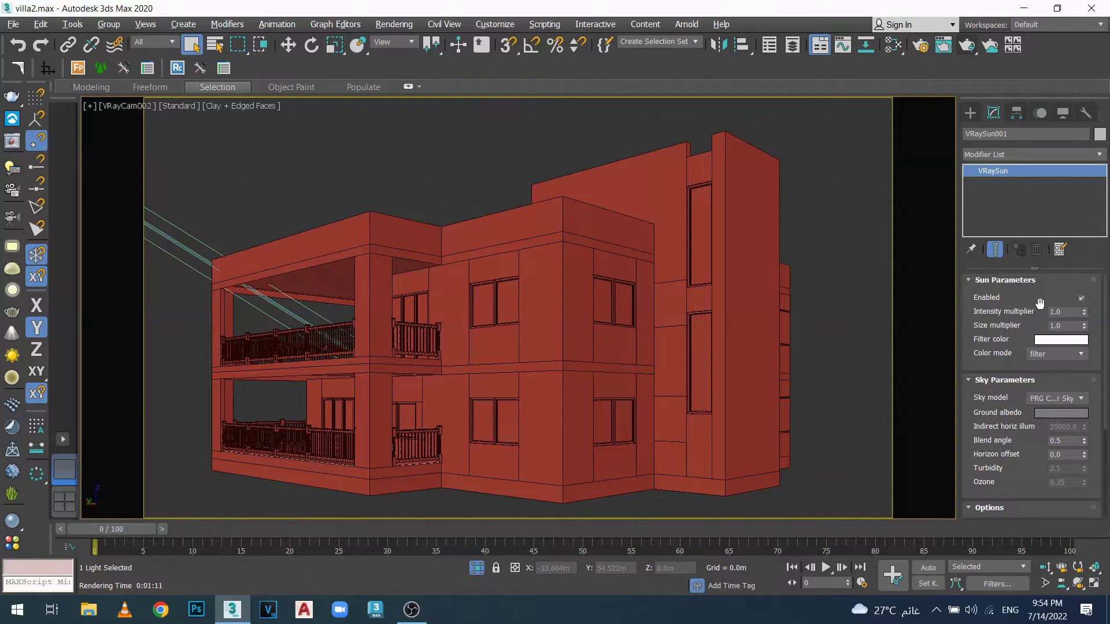
left_click(1081, 299)
key("shift+q")
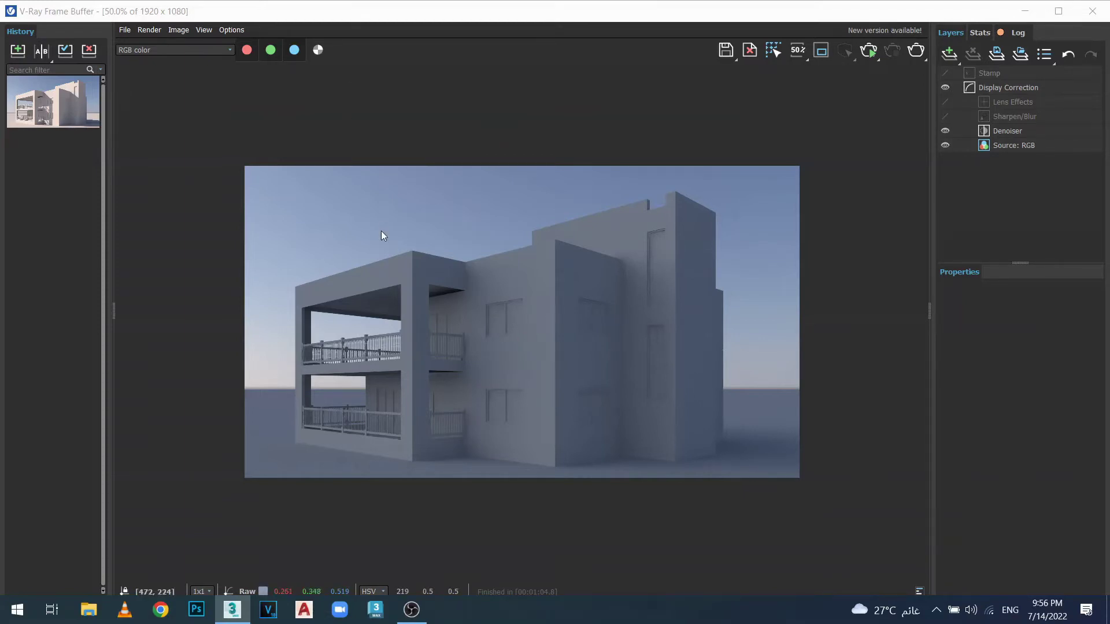
left_click(1092, 11)
left_click(1081, 297)
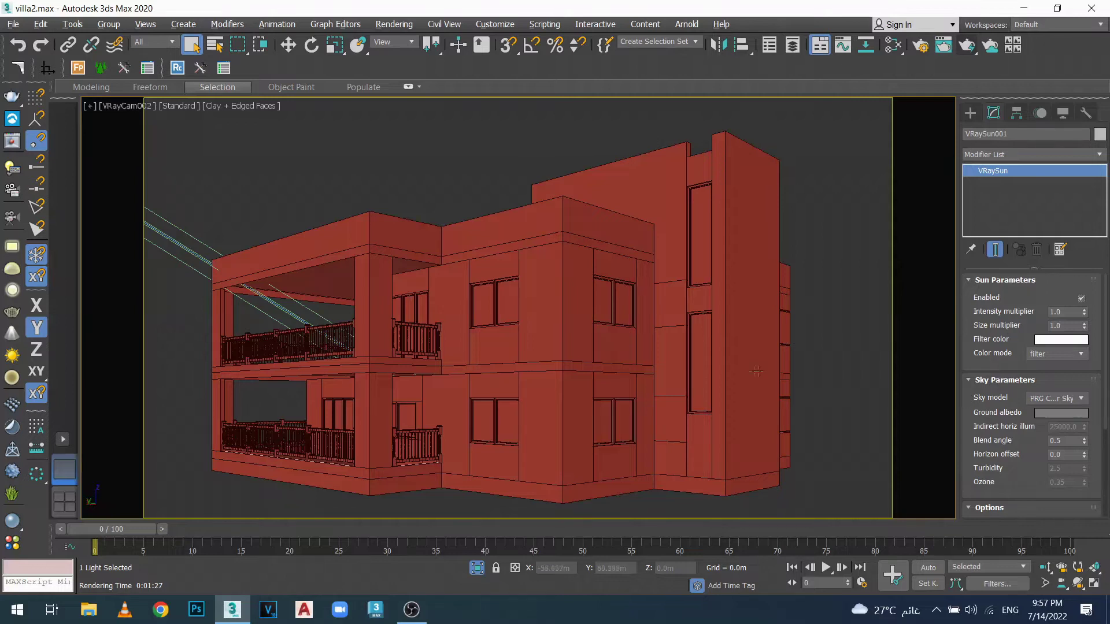
Set the VRaySun's size multiplier to 4.0
key("alt+w")
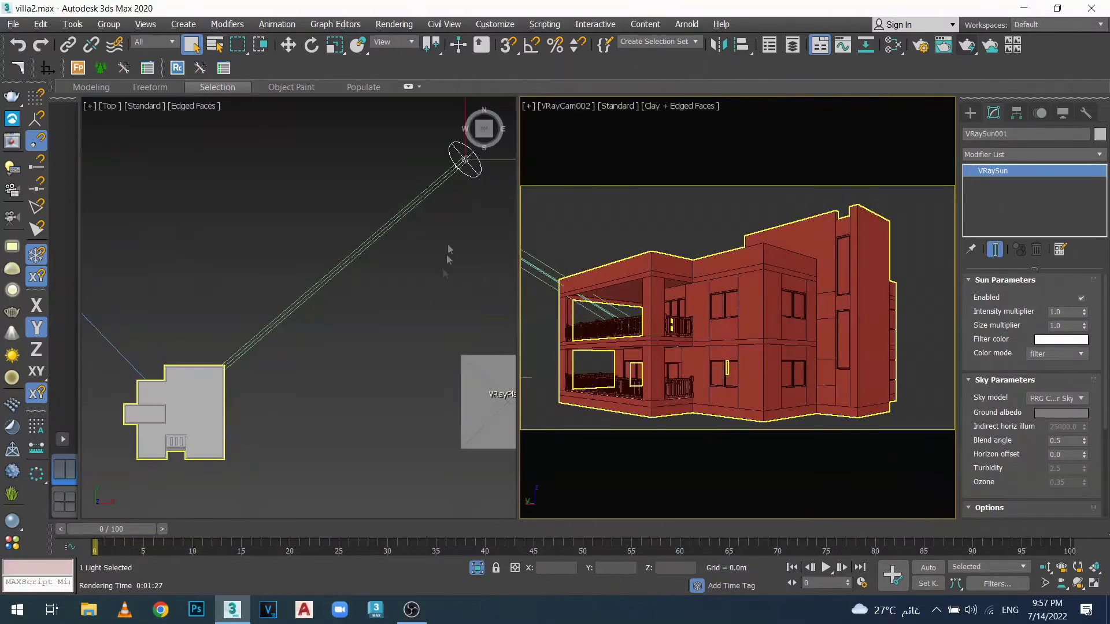
middle_click_drag(466, 172, 408, 296)
scroll(395, 297, "up", 6)
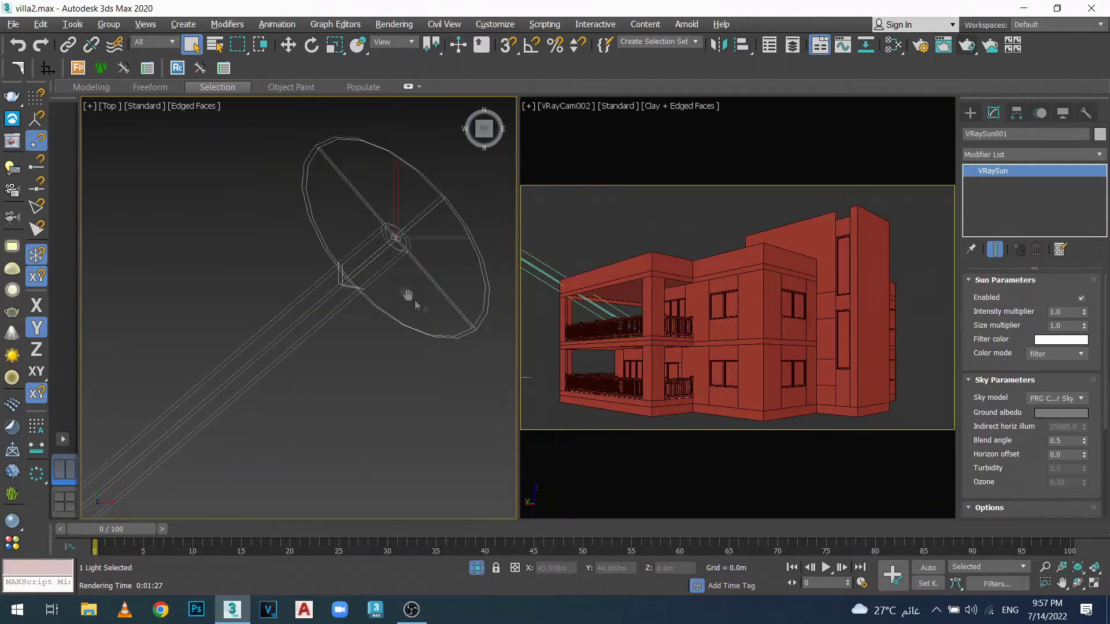
scroll(381, 255, "down", 6)
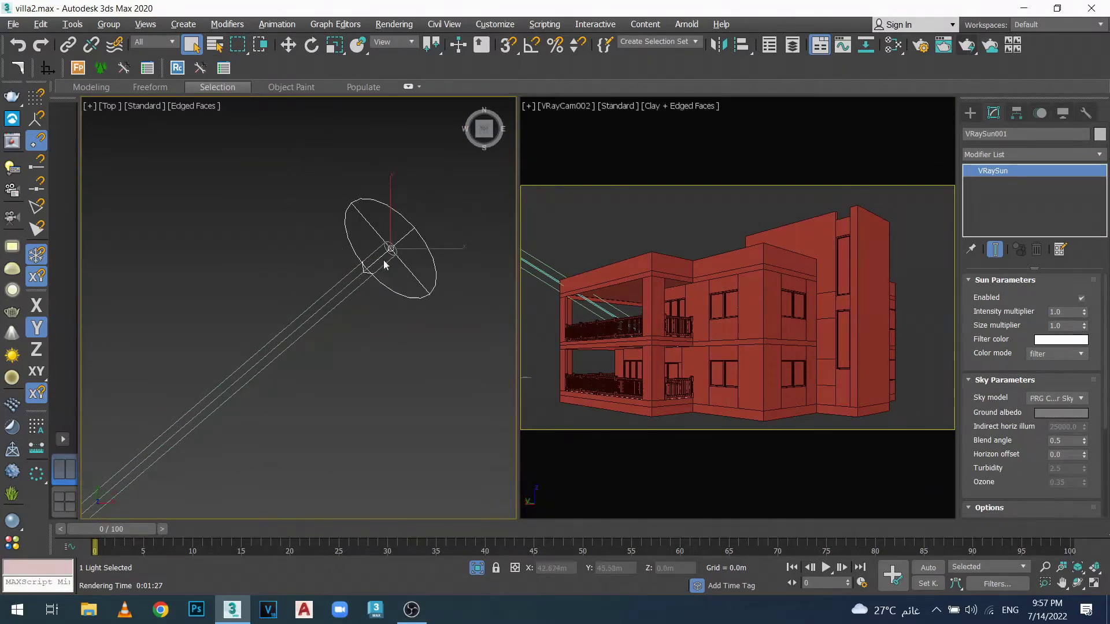
mouse_move(386, 306)
middle_mouse_down()
mouse_move(410, 275)
mouse_move(403, 295)
middle_mouse_up()
scroll(403, 271, "up", 2)
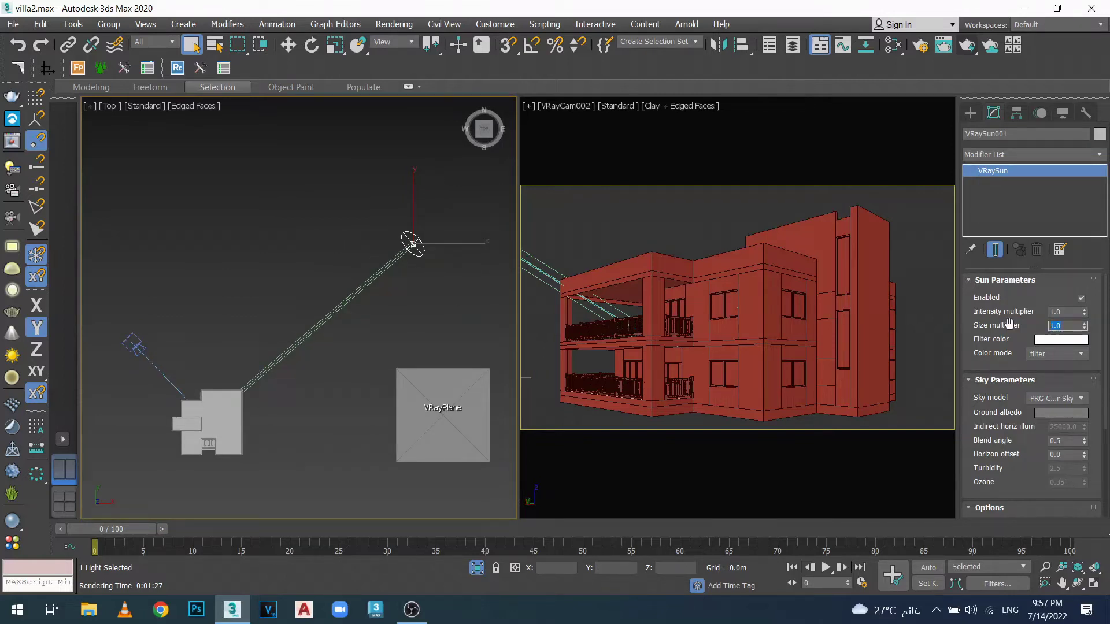
key("Return")
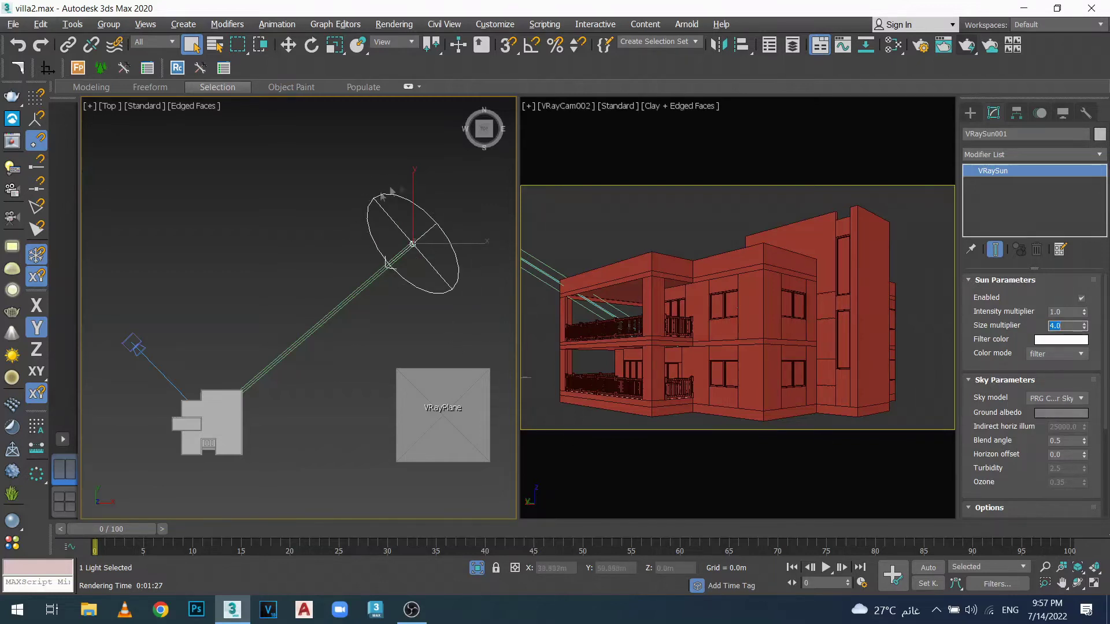
Render the villa through the VRayCam002 view and examine the shadow edges around the balconies and walls
right_click(753, 168)
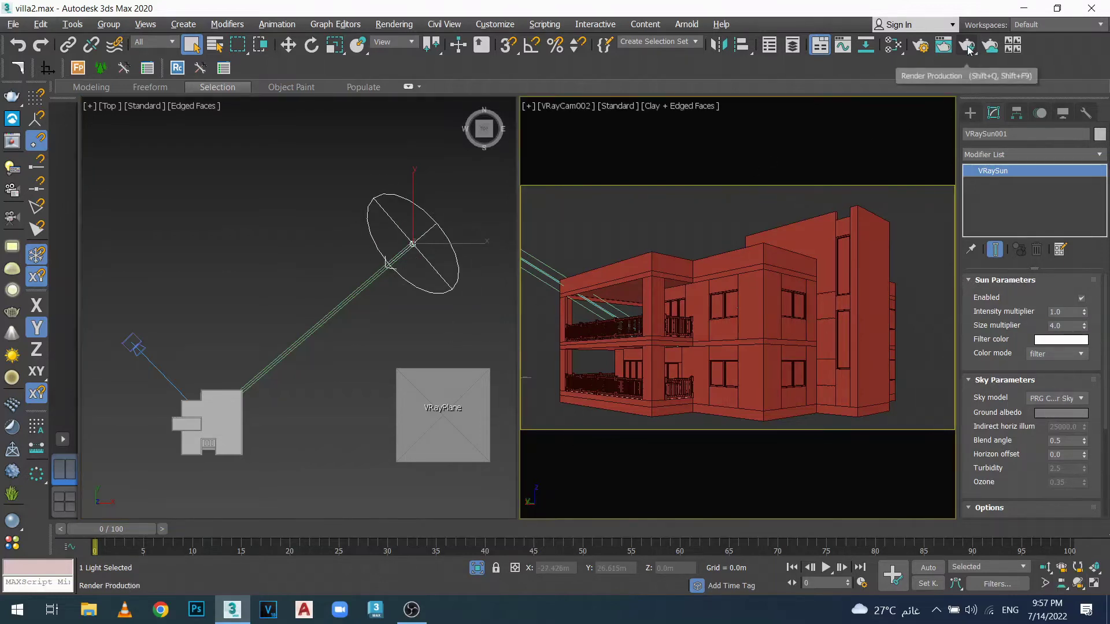
left_click(967, 46)
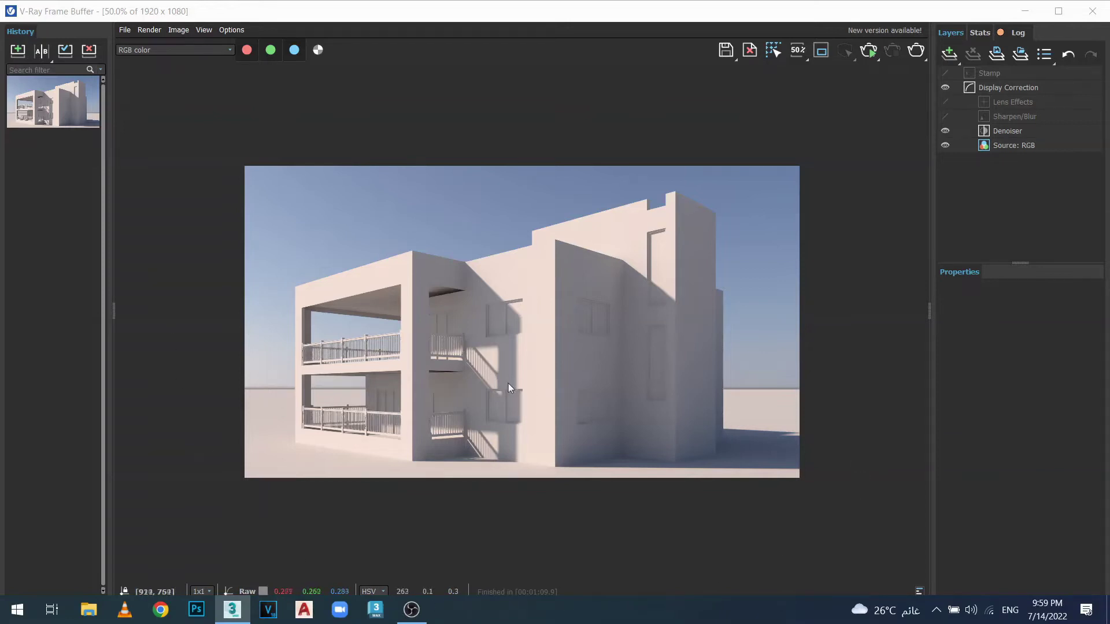
scroll(425, 376, "up", 3)
scroll(427, 380, "down", 2)
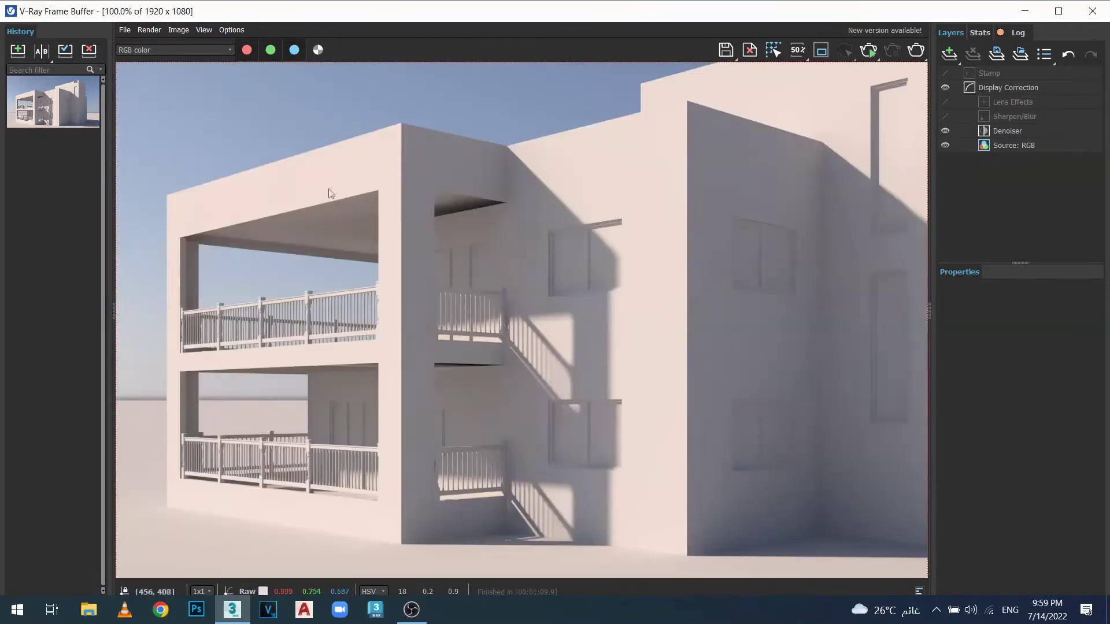
scroll(332, 194, "down", 1)
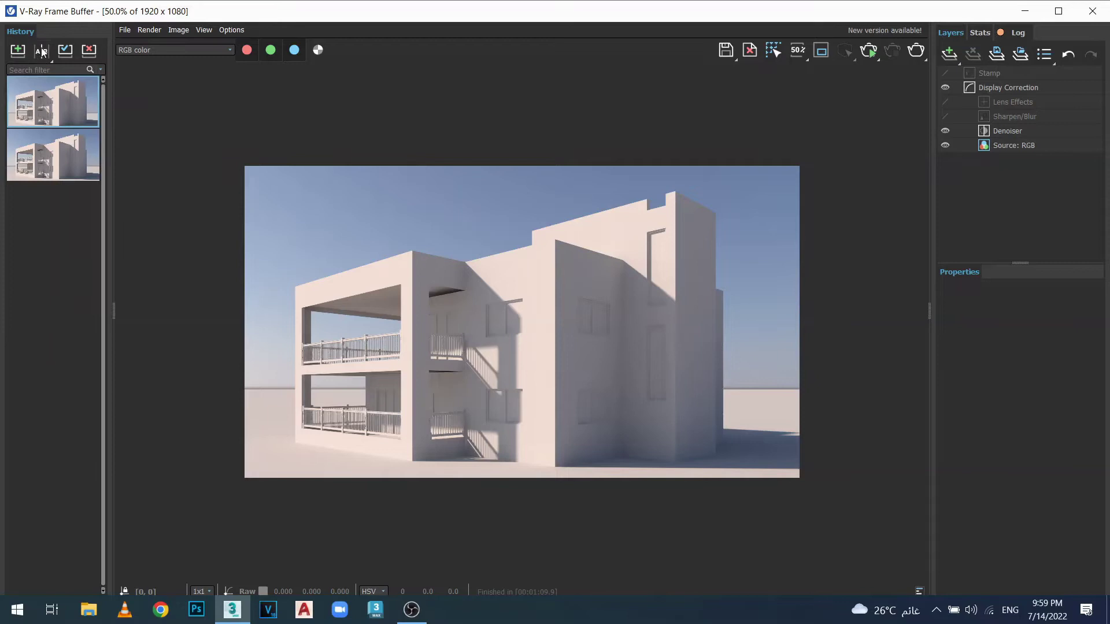
Store the new render in the history and compare it as A against the earlier render as B along the wall shadow
left_click(27, 104)
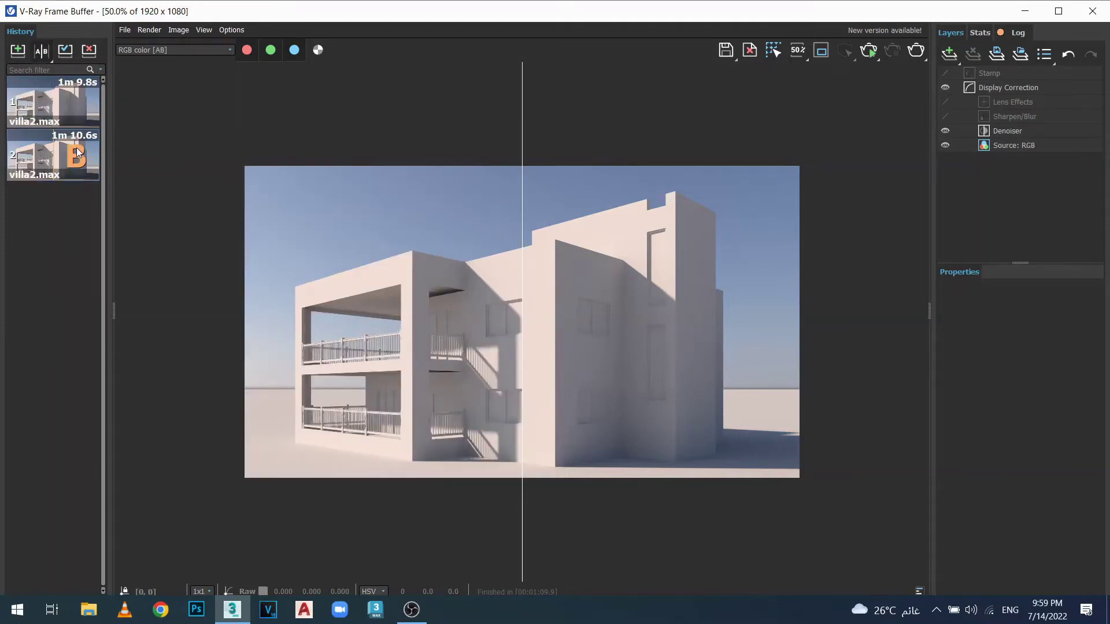
left_click(78, 153)
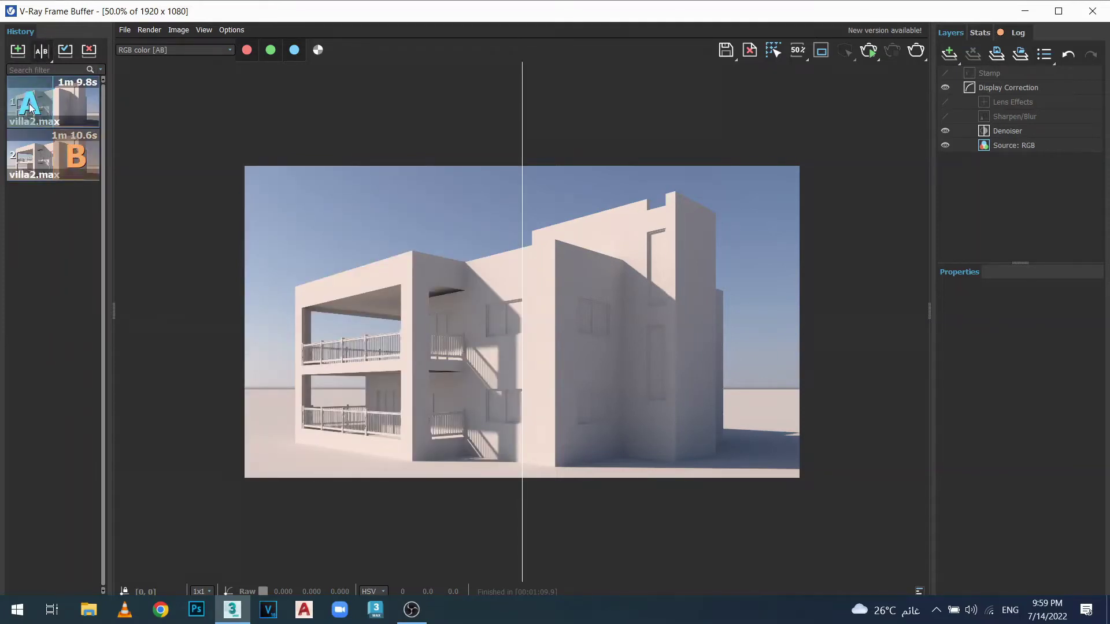
scroll(488, 323, "up", 2)
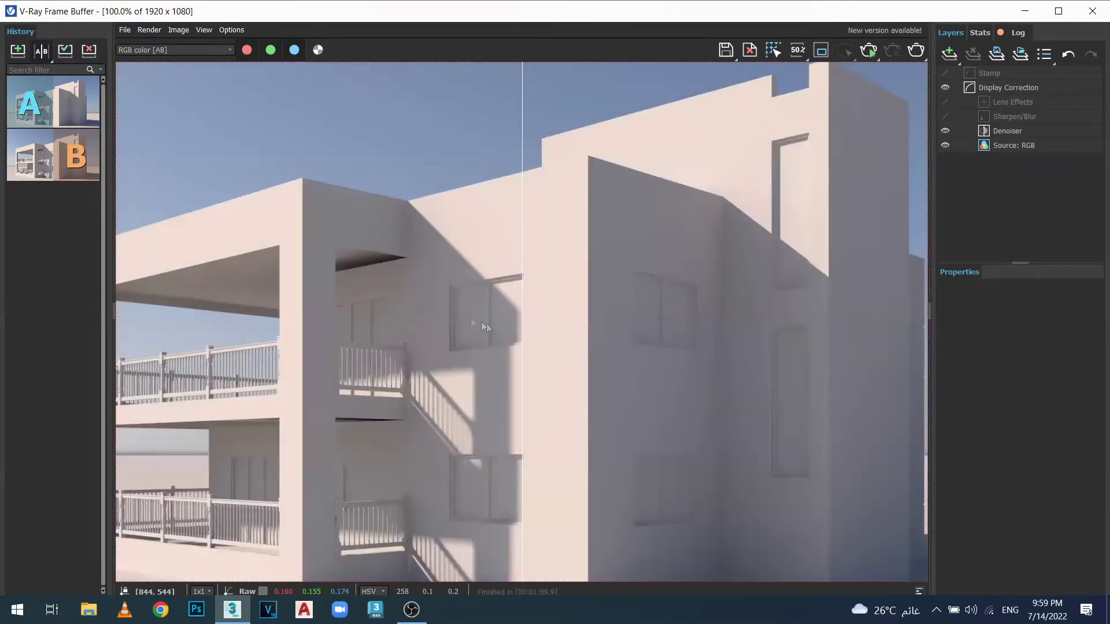
scroll(470, 271, "up", 2)
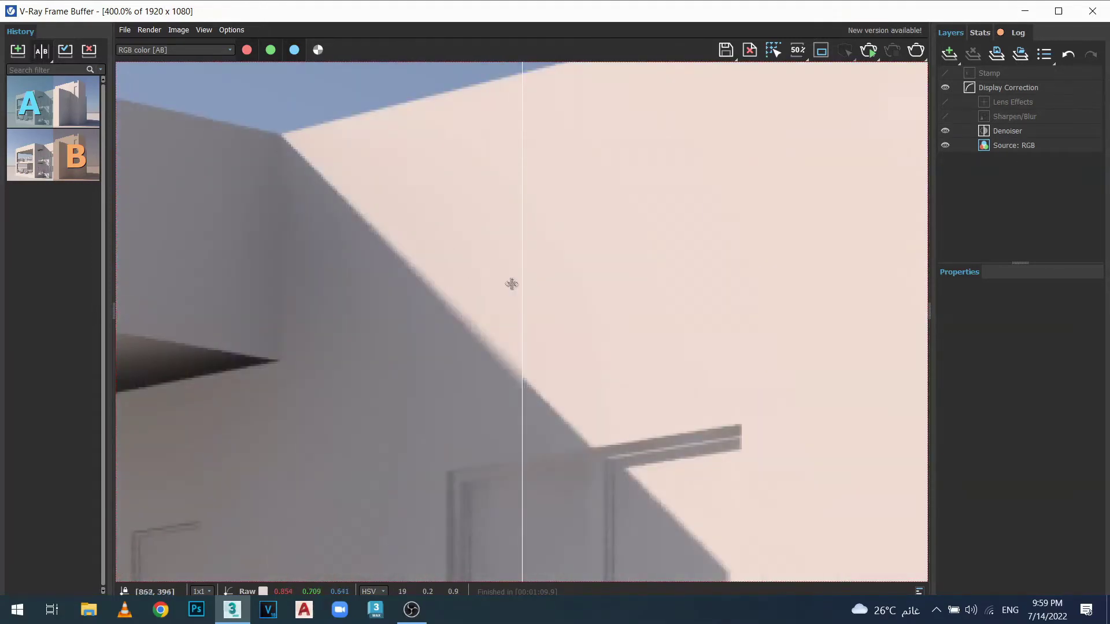
left_click_drag(521, 275, 240, 275)
scroll(331, 272, "down", 4)
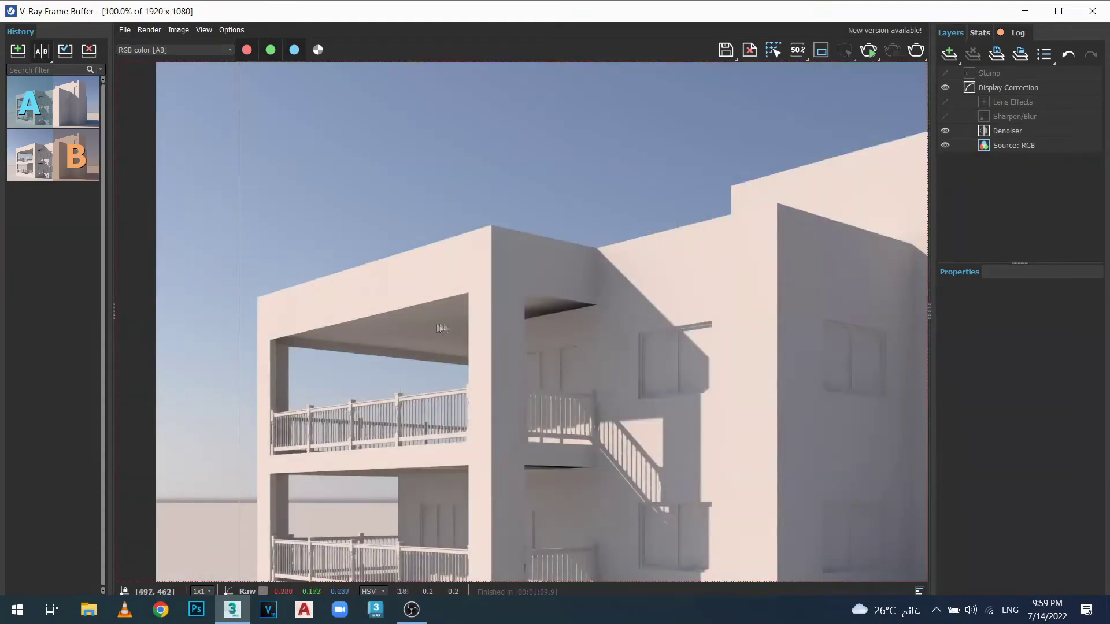
Compare the two renders across the balcony roof, pillar and railings by shifting the A/B divider over them
middle_click_drag(650, 319, 434, 309)
scroll(435, 308, "up", 1)
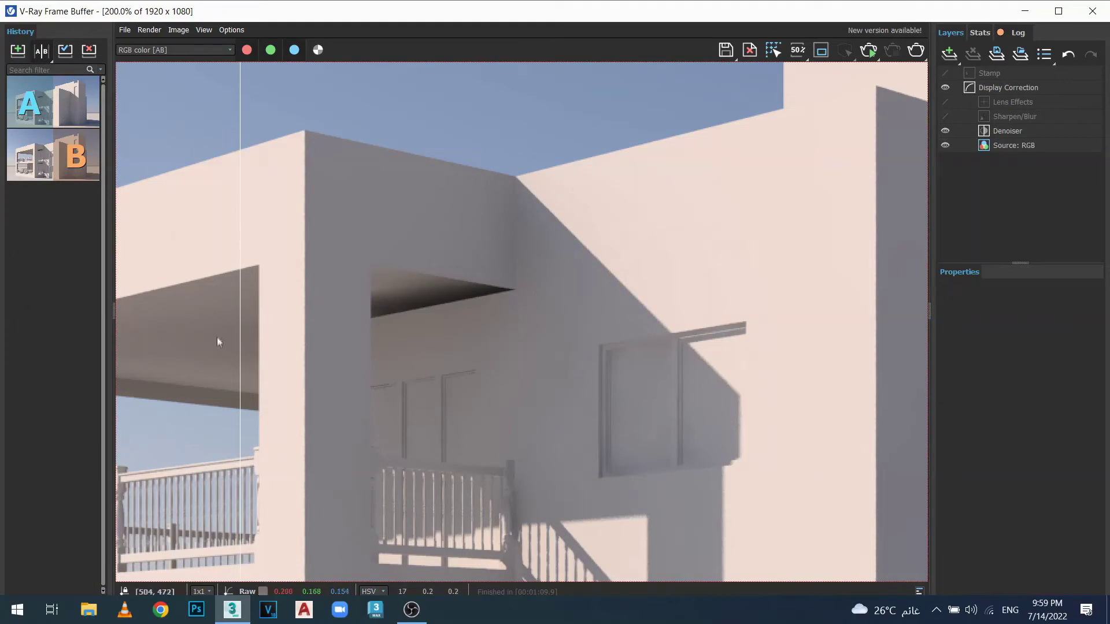
left_click_drag(239, 317, 217, 315)
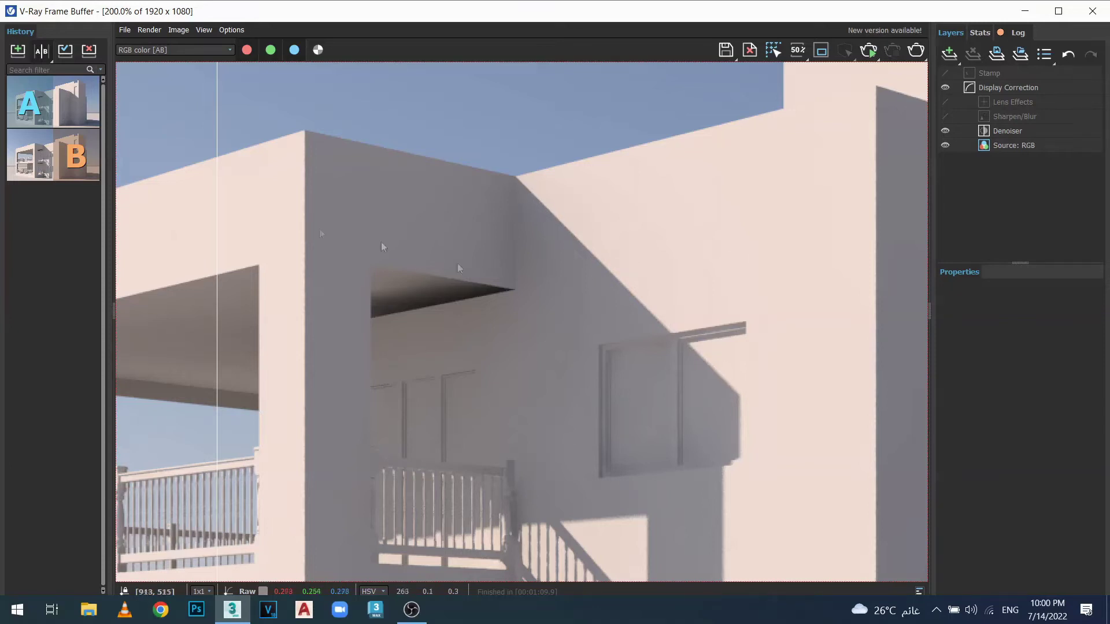
left_click_drag(213, 204, 413, 231)
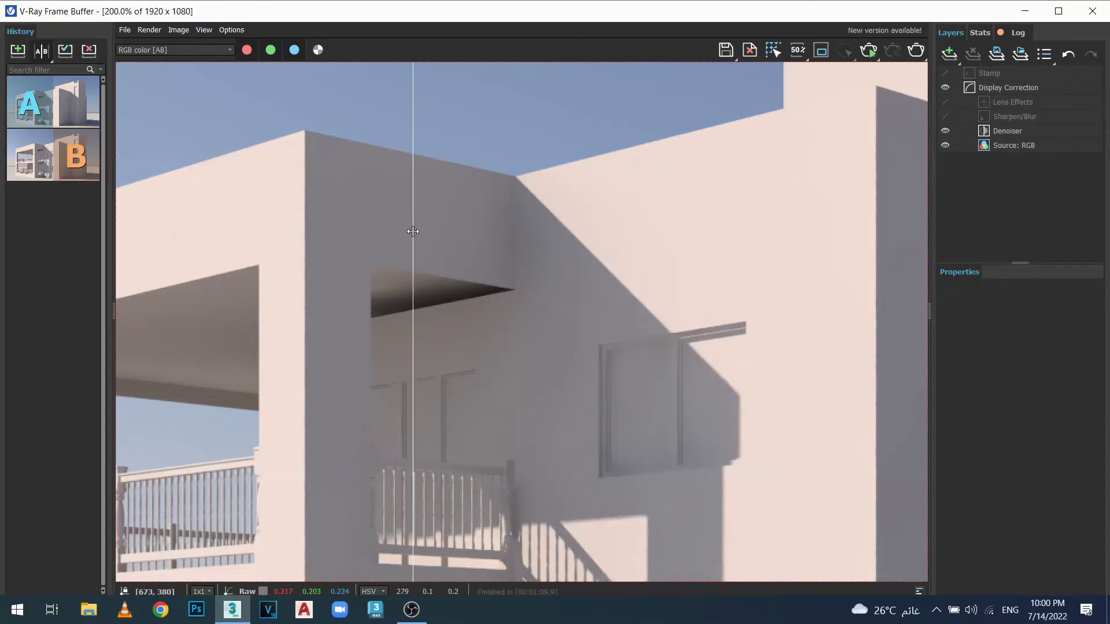
scroll(413, 231, "down", 1)
scroll(556, 241, "up", 1)
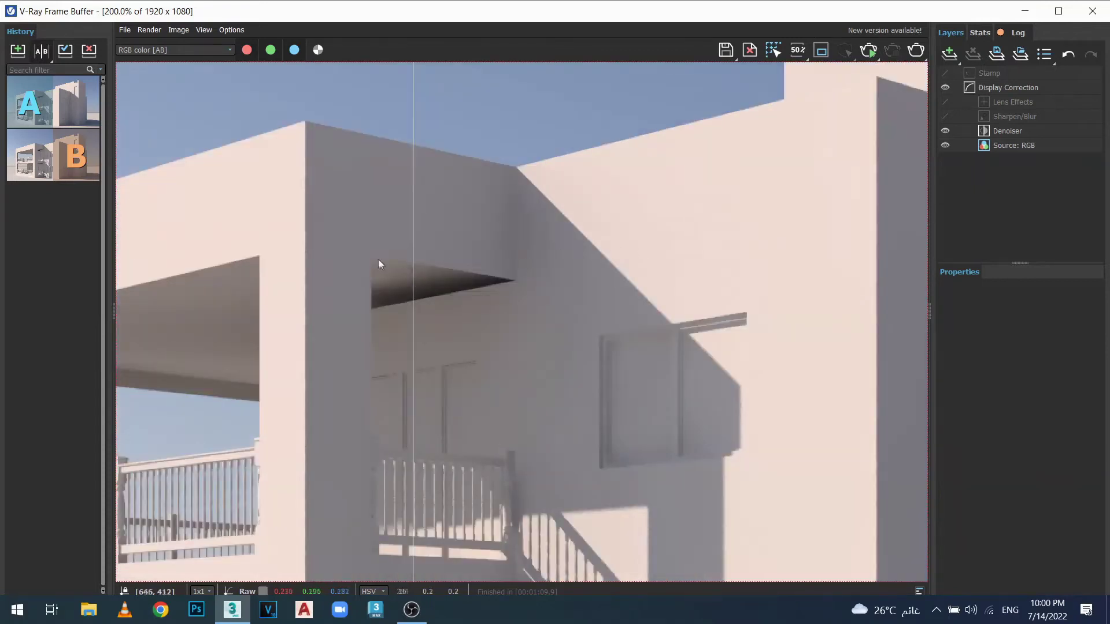
left_click_drag(413, 243, 469, 282)
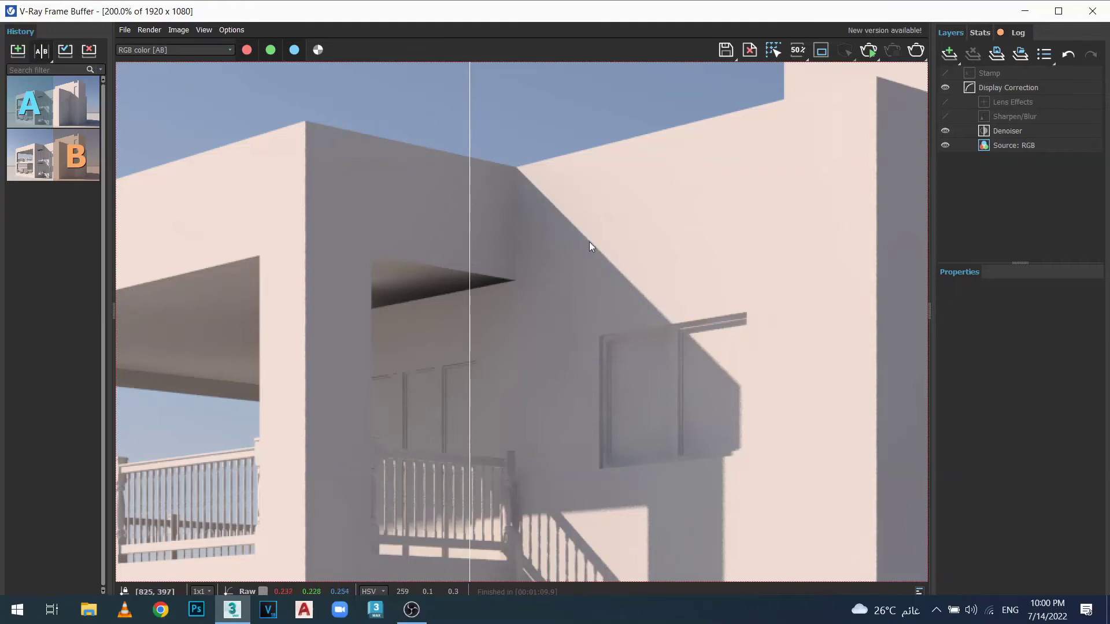
scroll(589, 242, "up", 2)
scroll(636, 275, "down", 3)
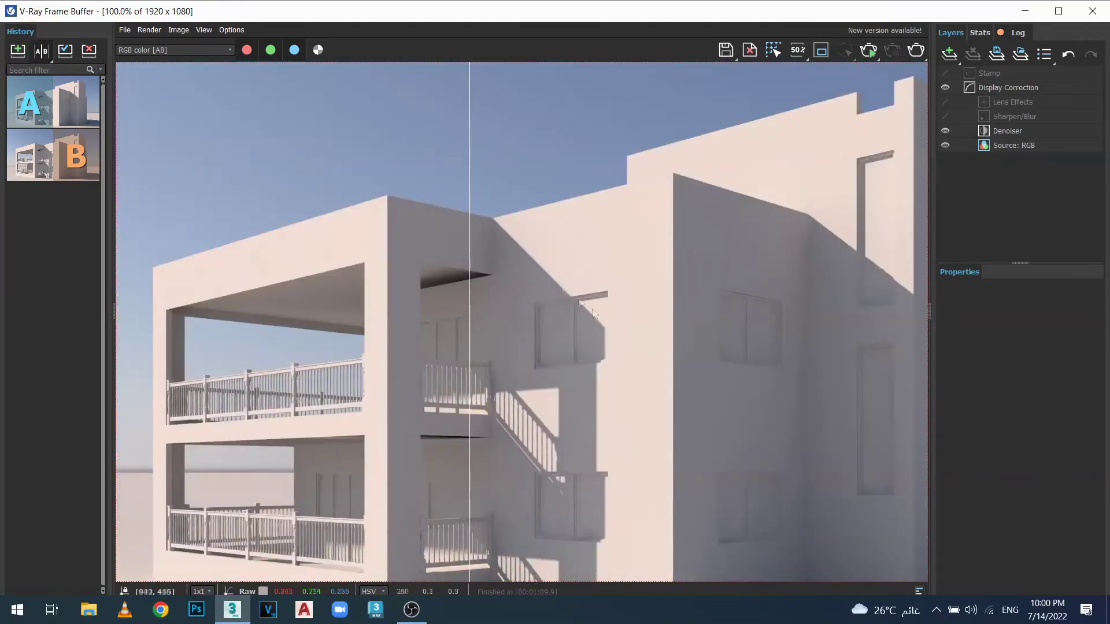
scroll(563, 283, "up", 2)
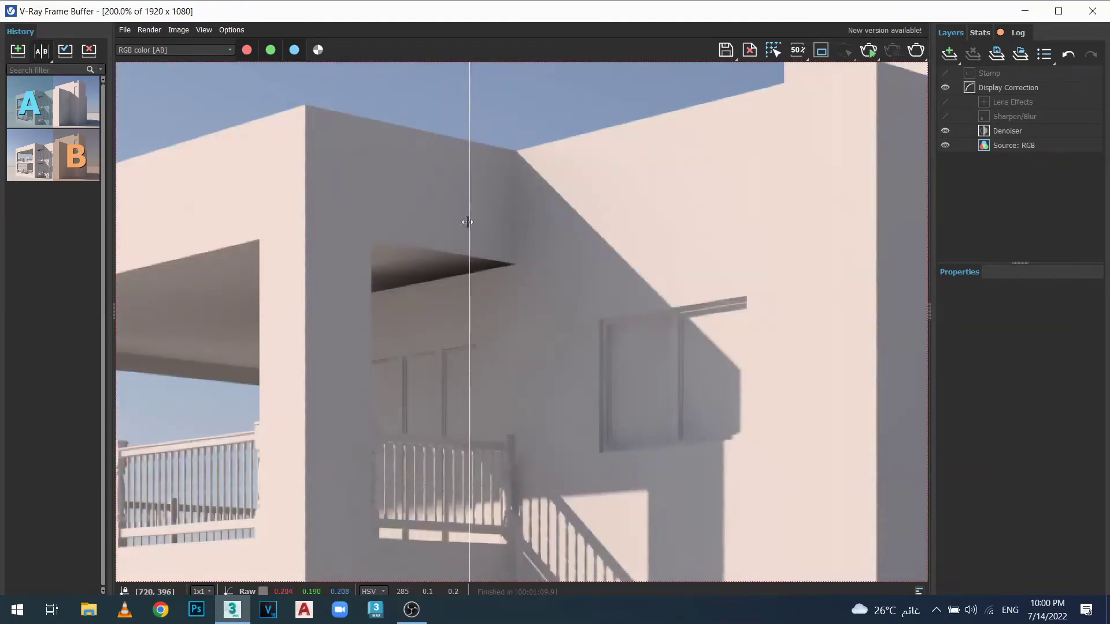
Compare the sharpness of the shadow edges around the upper window and the railing shadow between the two renders
left_click_drag(468, 217, 763, 254)
scroll(762, 298, "up", 1)
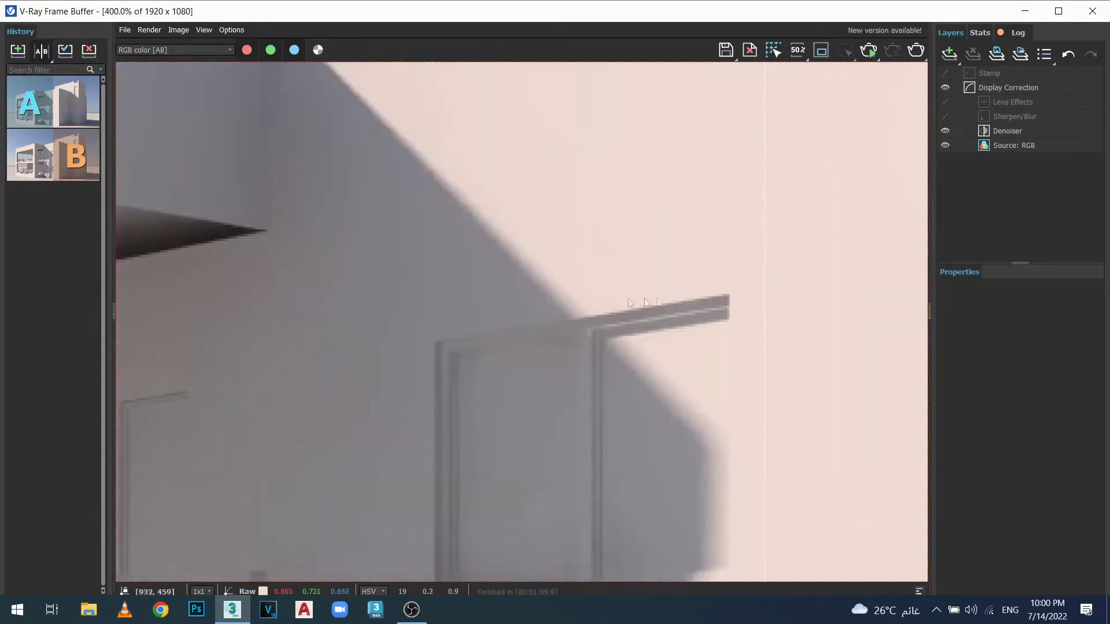
scroll(551, 299, "down", 1)
scroll(645, 267, "up", 1)
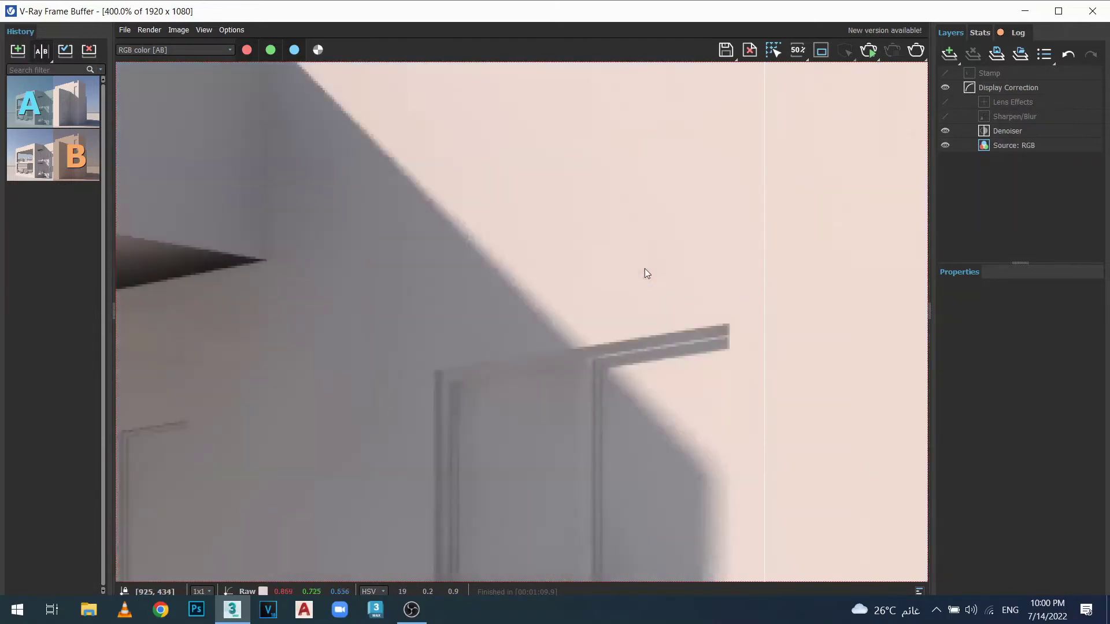
scroll(530, 330, "down", 1)
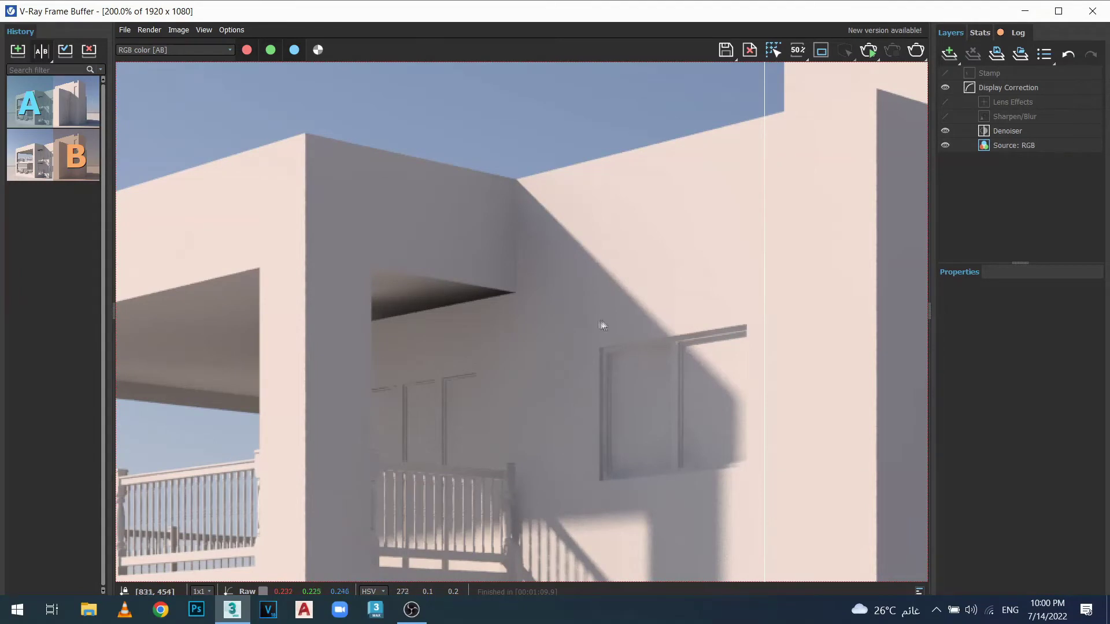
scroll(649, 315, "up", 1)
scroll(648, 314, "down", 1)
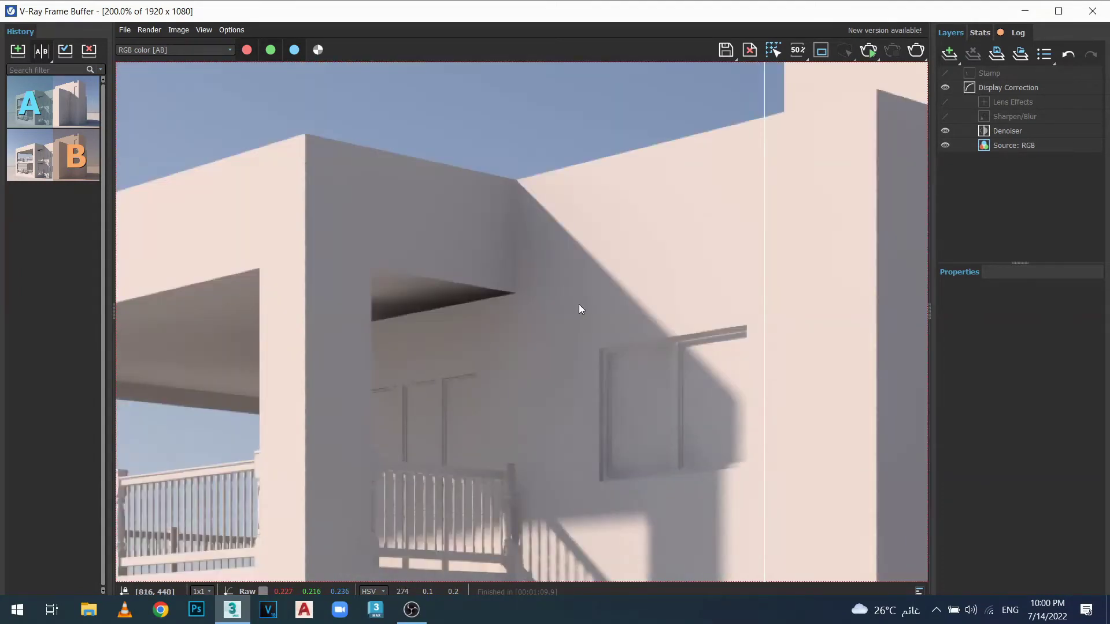
scroll(665, 292, "down", 1)
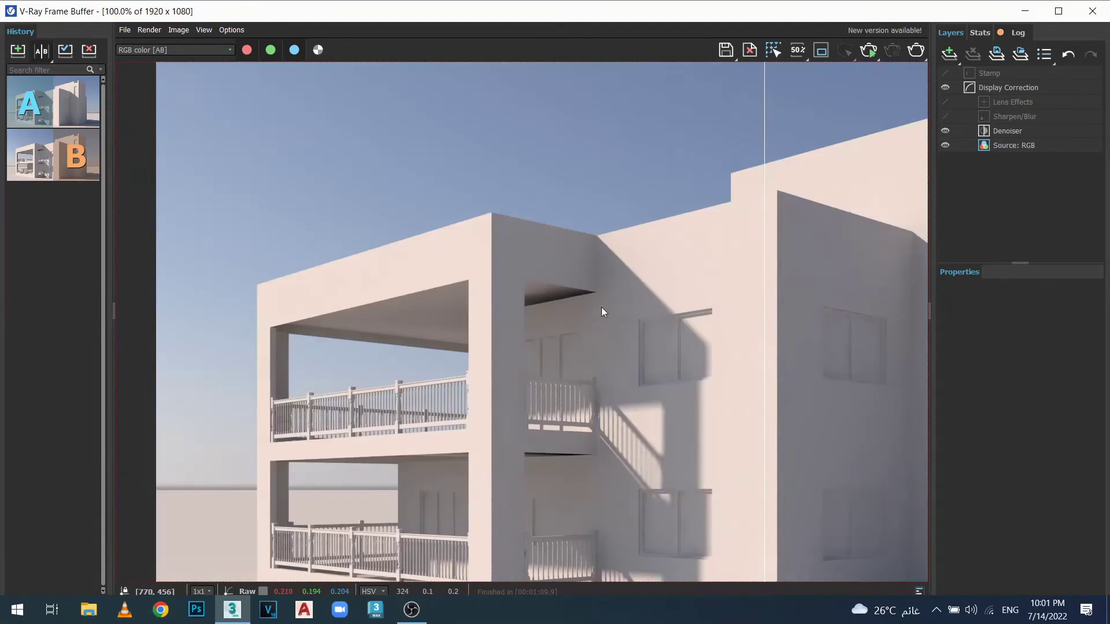
middle_click_drag(601, 307, 493, 281)
left_click_drag(765, 279, 555, 285)
scroll(602, 382, "up", 2)
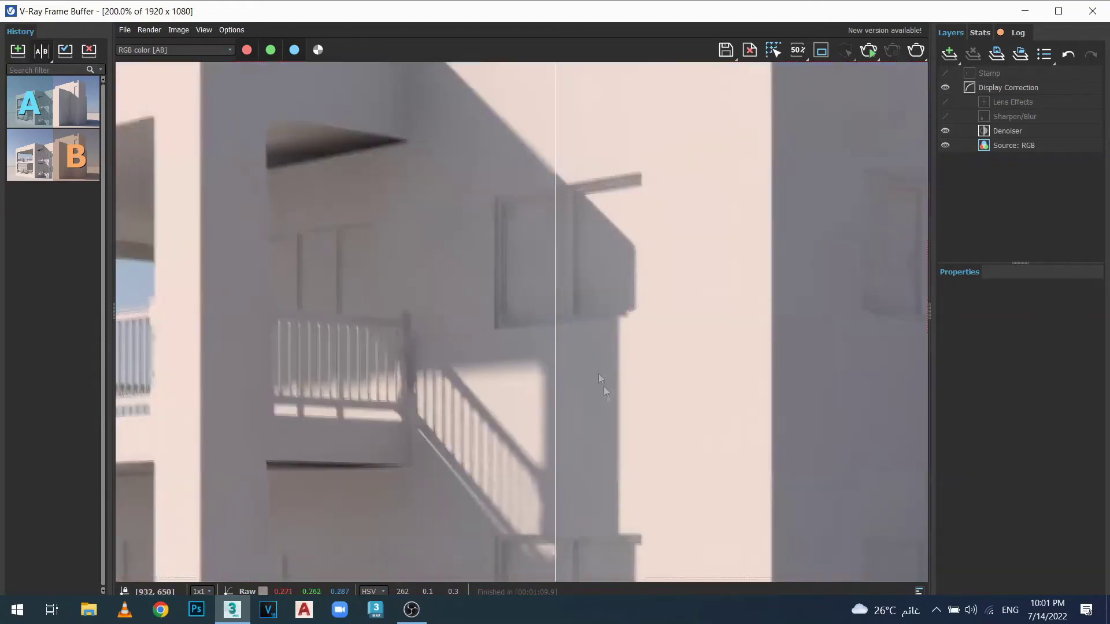
Compare the railing and window shadows of renders A and B across the facade, and close the frame buffer
left_click_drag(559, 259, 370, 259)
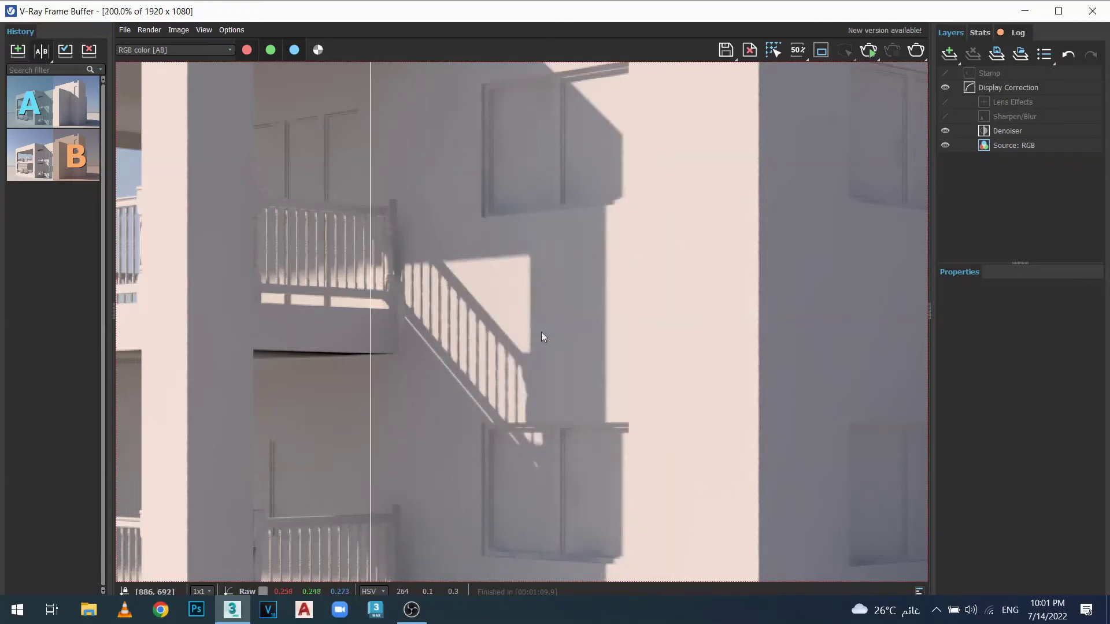
scroll(540, 334, "down", 2)
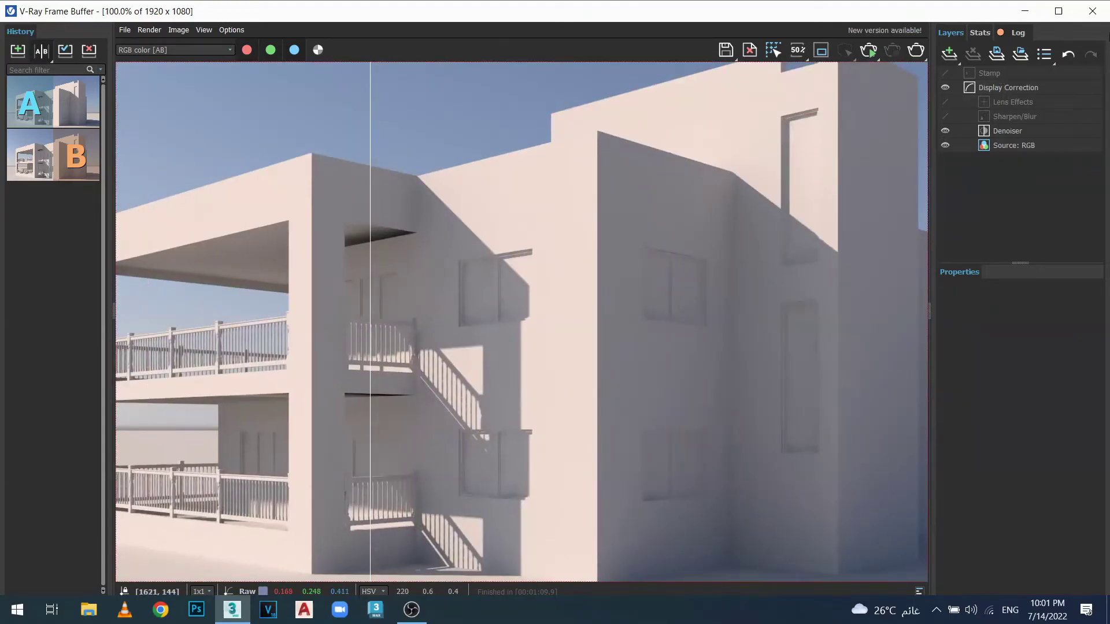
left_click(1092, 11)
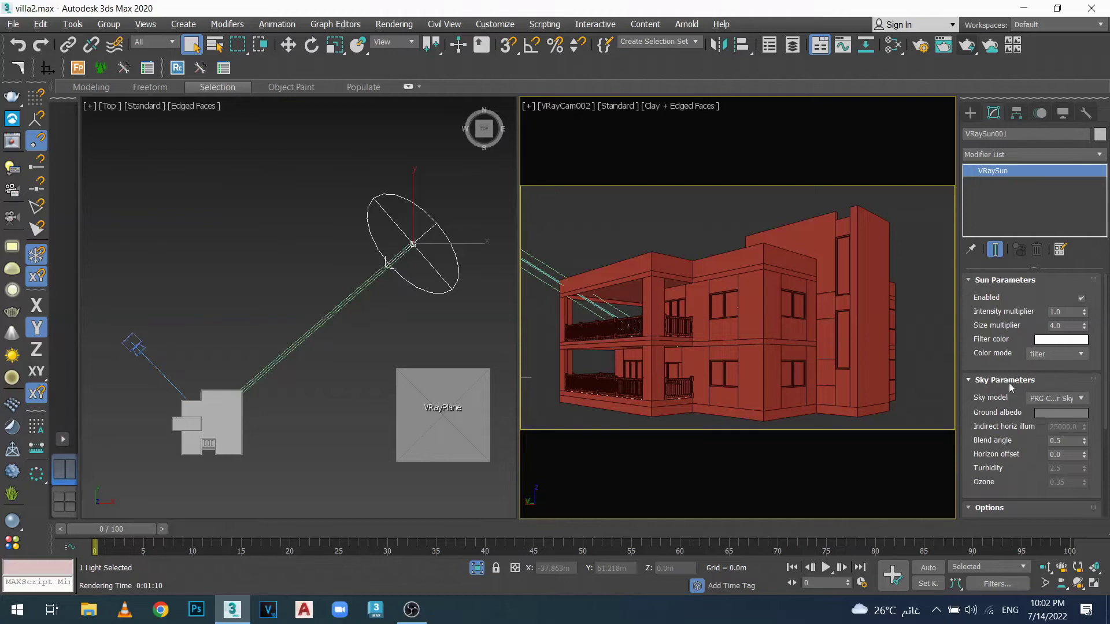
Review the sky models available in the V-Ray sun's sky parameters without changing the selected model
scroll(1016, 342, "down", 2)
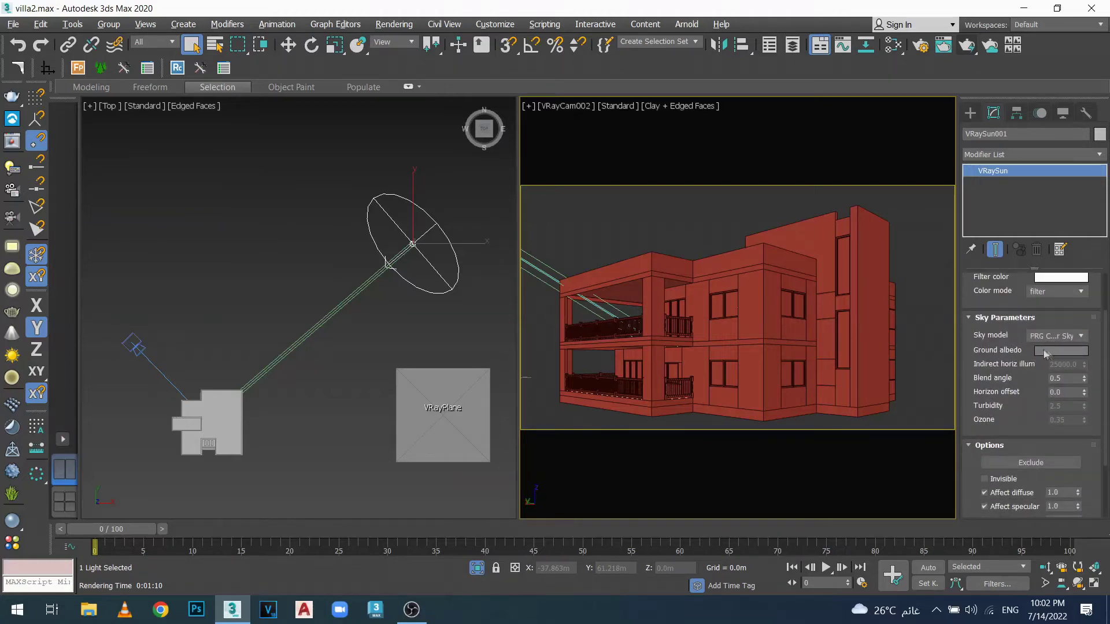
scroll(990, 309, "down", 1)
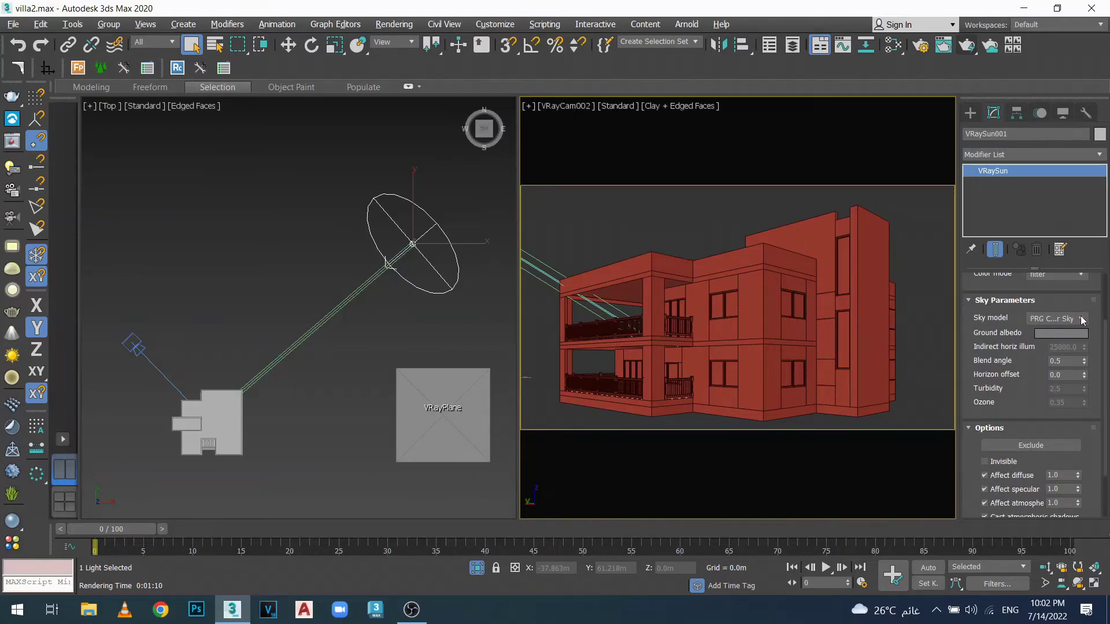
left_click(1081, 320)
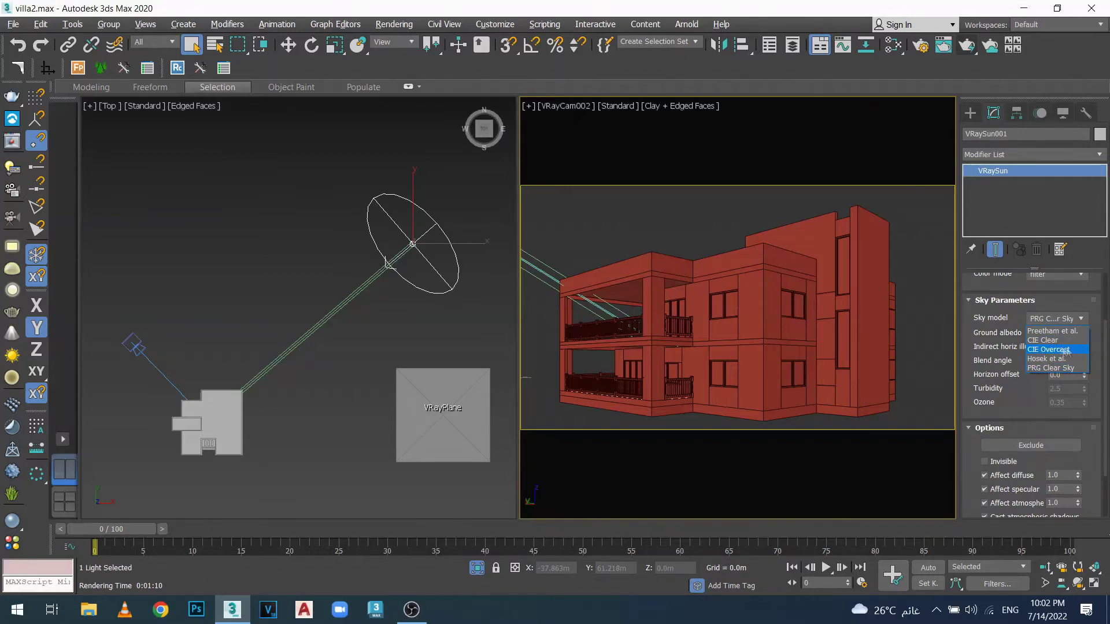
left_click(1003, 348)
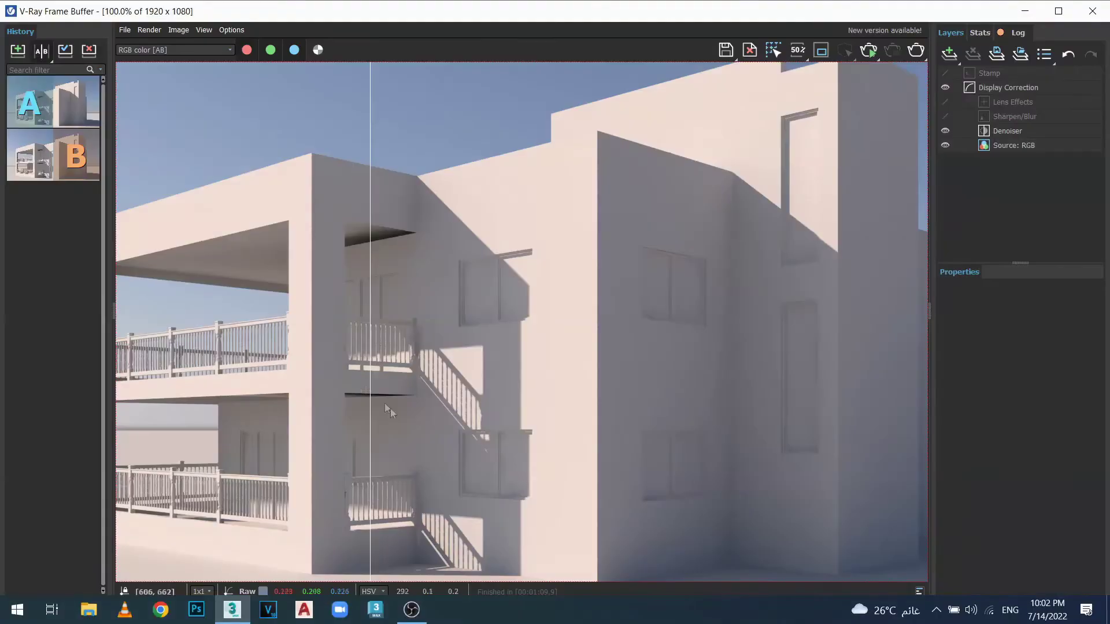
Examine the sky, horizon and ground in the rendered comparison of the villa, and close the frame buffer
scroll(457, 401, "down", 3)
scroll(252, 414, "up", 3)
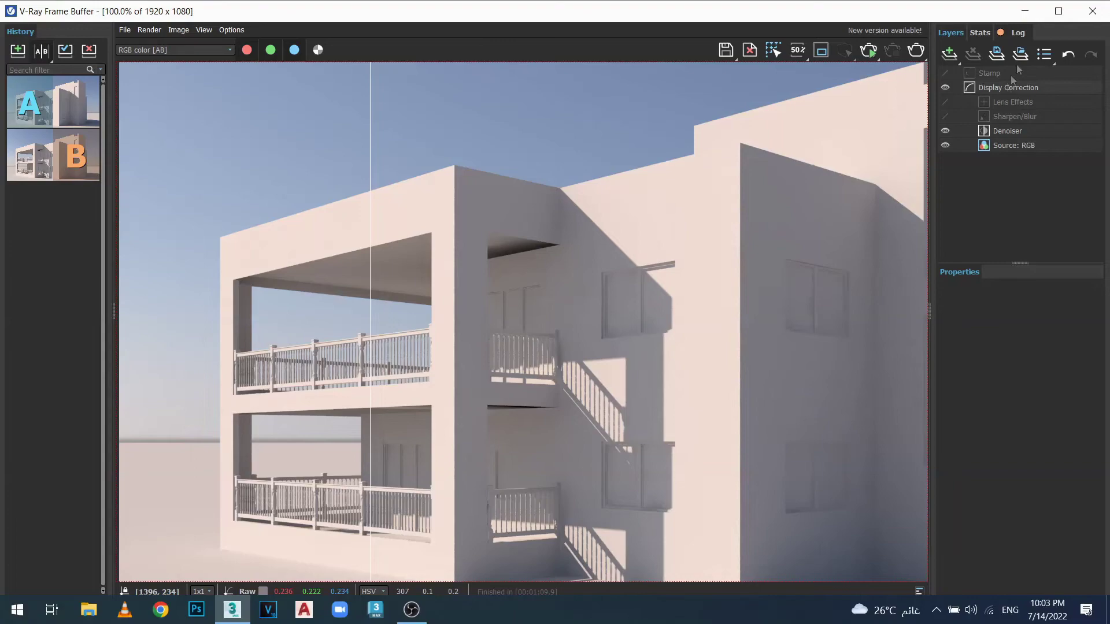
left_click(1091, 11)
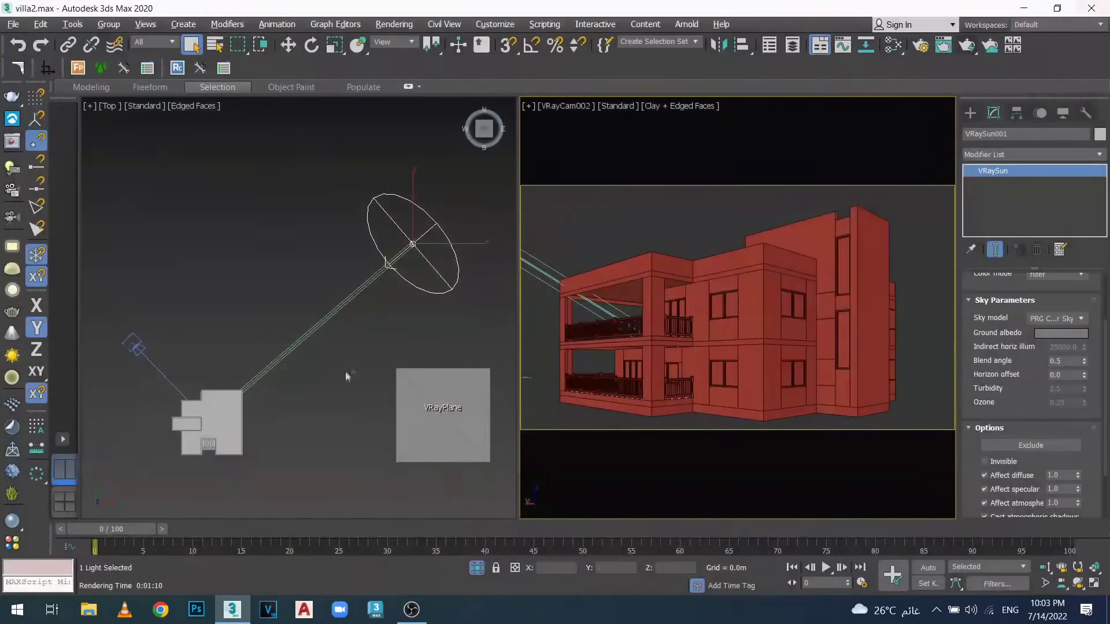
Set the V-Ray sun's ground albedo to a saturated yellow with RGB 179, 140, 5
left_click(1049, 331)
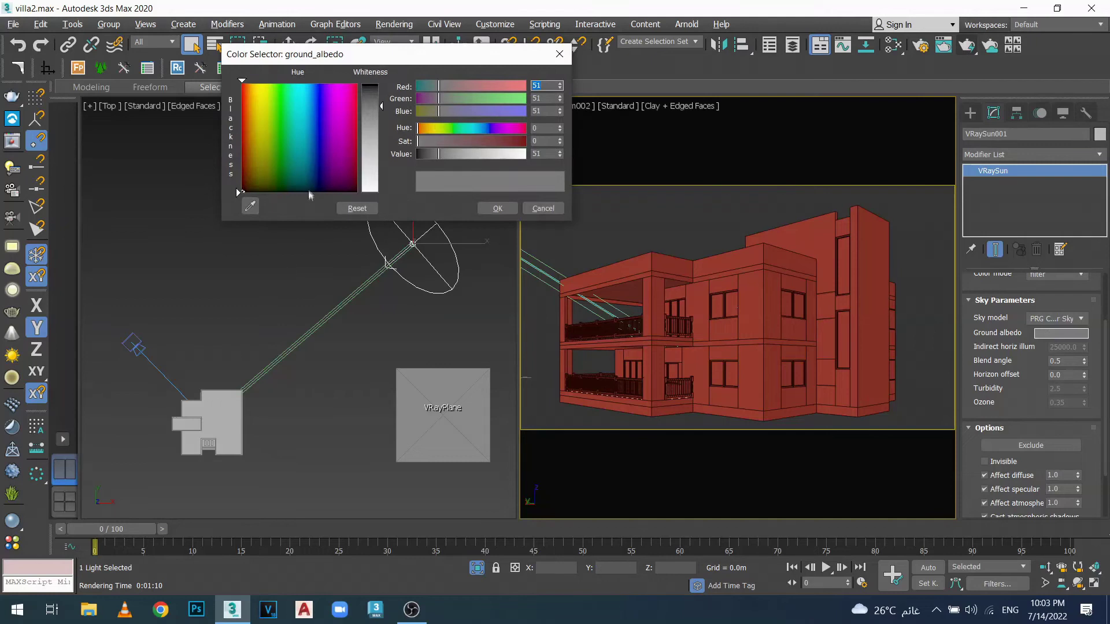
left_click(253, 164)
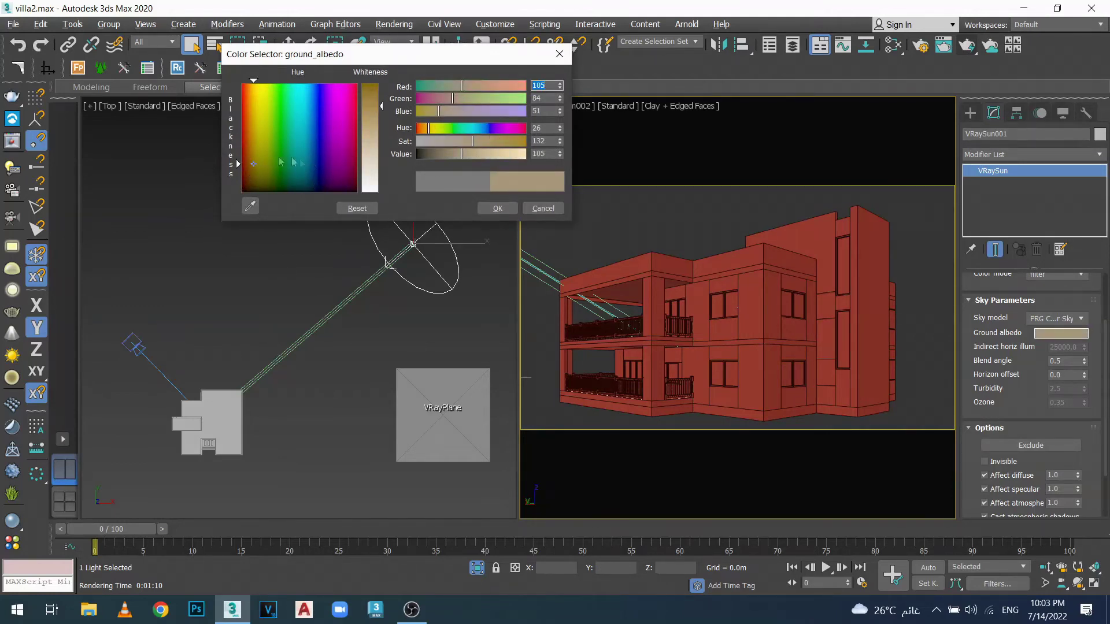
left_click(257, 117)
left_click(522, 142)
left_click(499, 213)
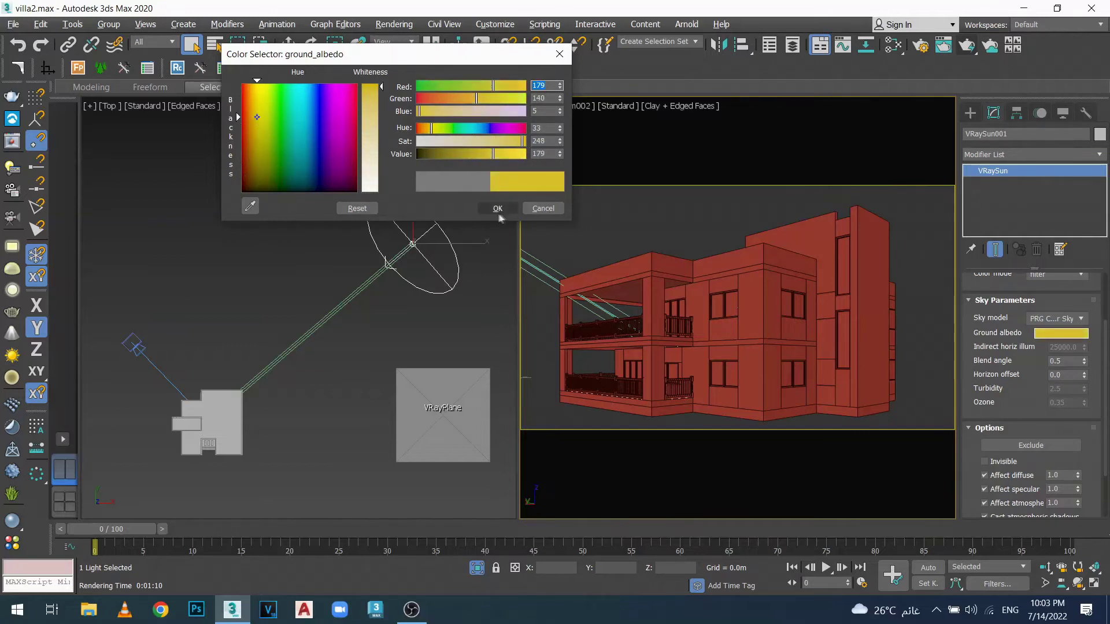
left_click(497, 207)
Render the VRayCam002 view to check the ground albedo's effect on the horizon and behind the balconies
left_click(966, 45)
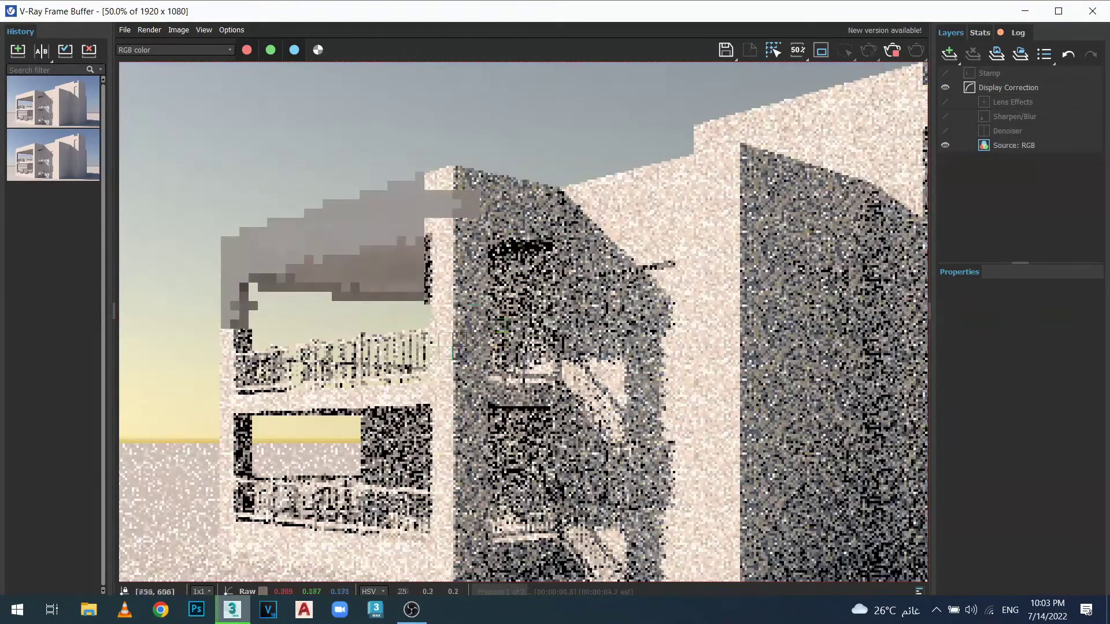
scroll(276, 391, "down", 1)
scroll(276, 390, "up", 2)
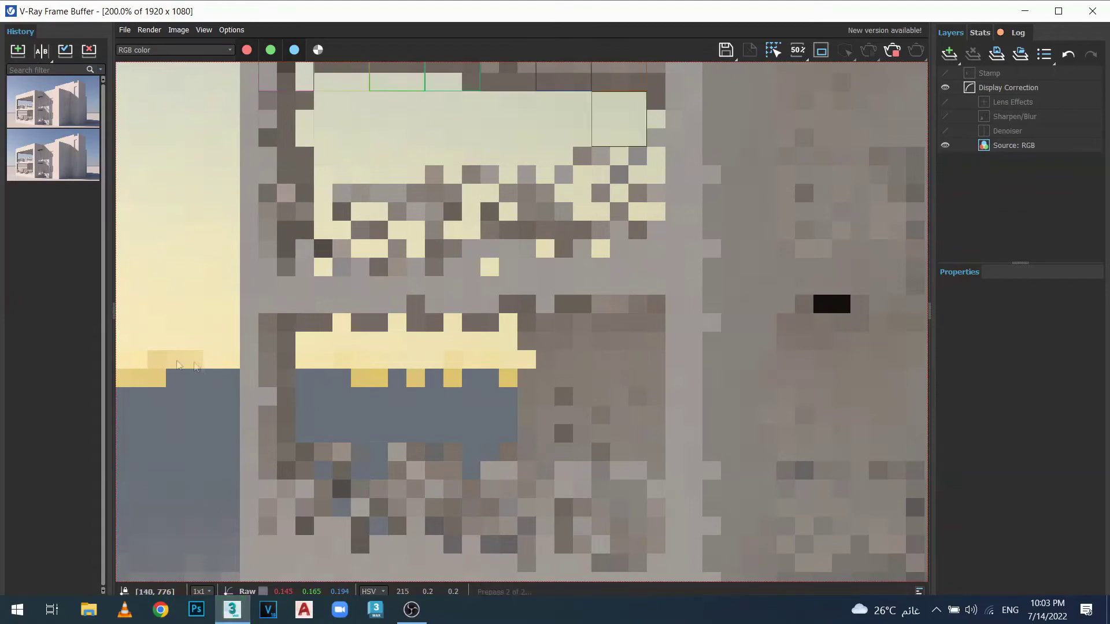
scroll(266, 390, "down", 1)
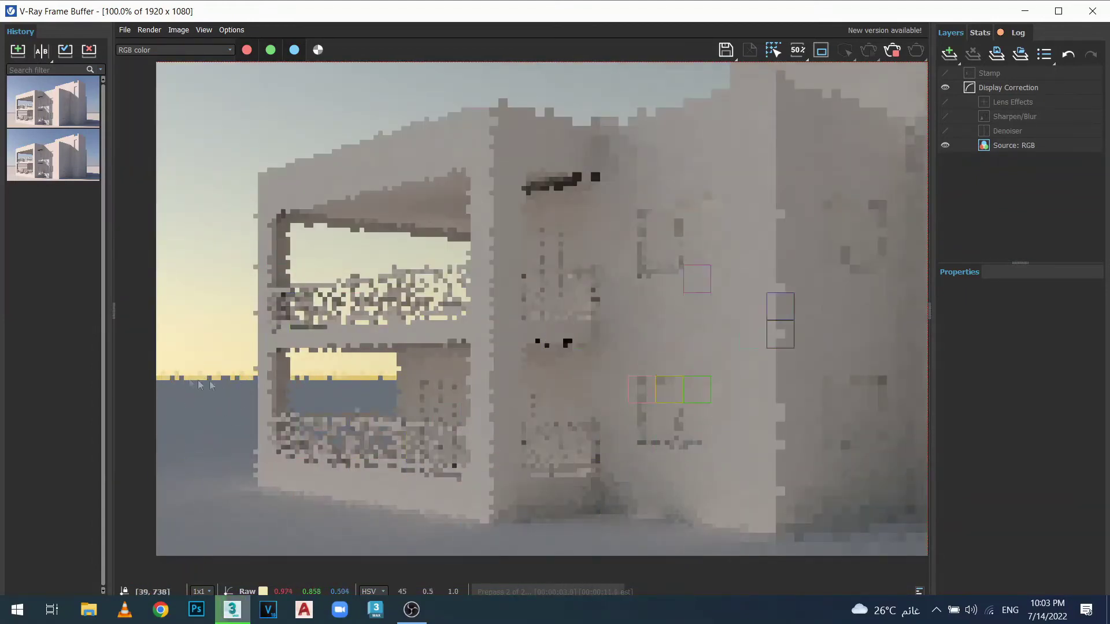
scroll(370, 384, "down", 1)
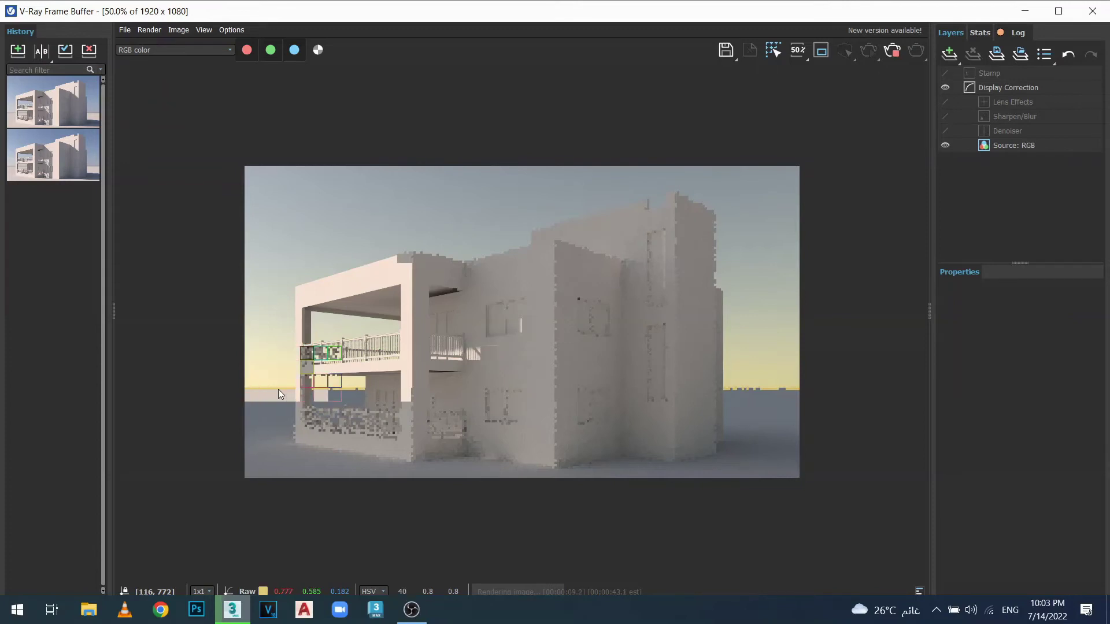
scroll(278, 390, "up", 2)
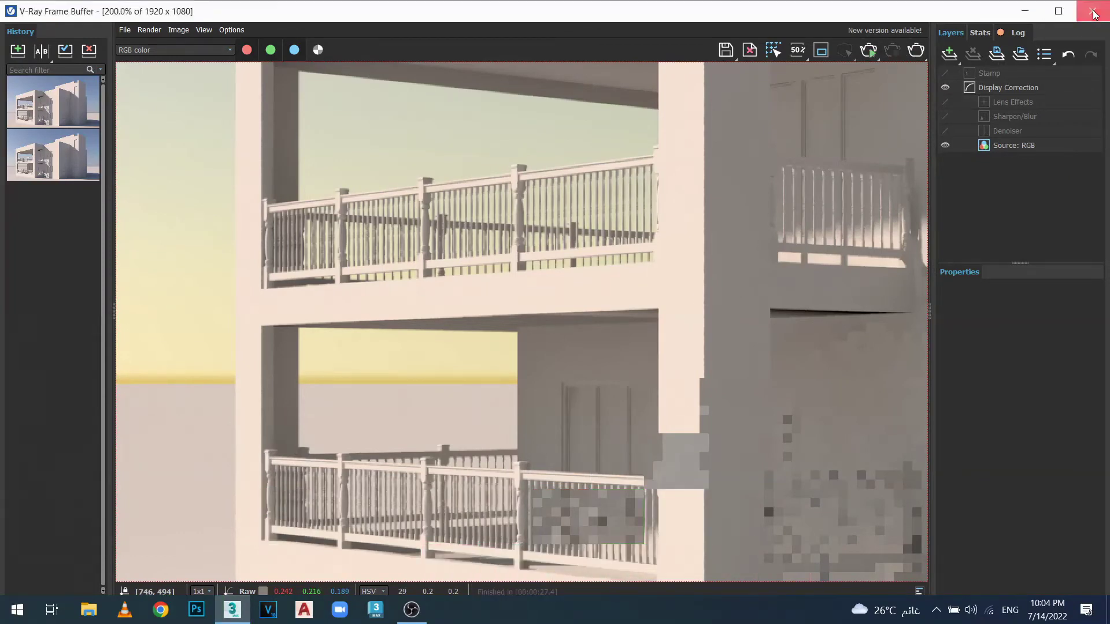
left_click(1092, 12)
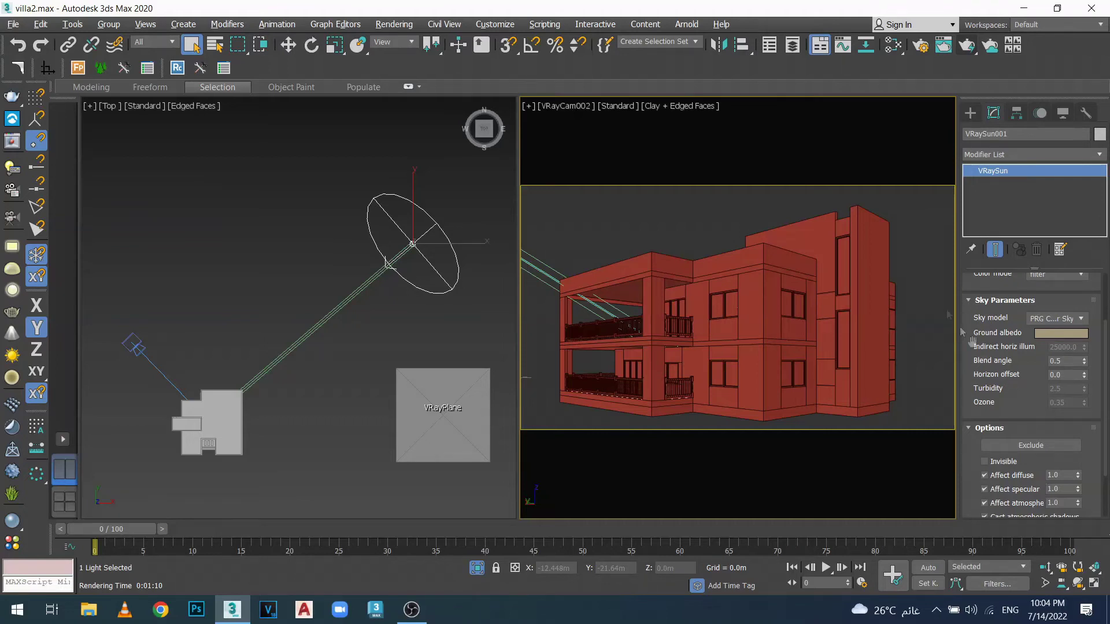
Reopen the partial render and examine the horizon colour around the whole villa
left_click(16, 147)
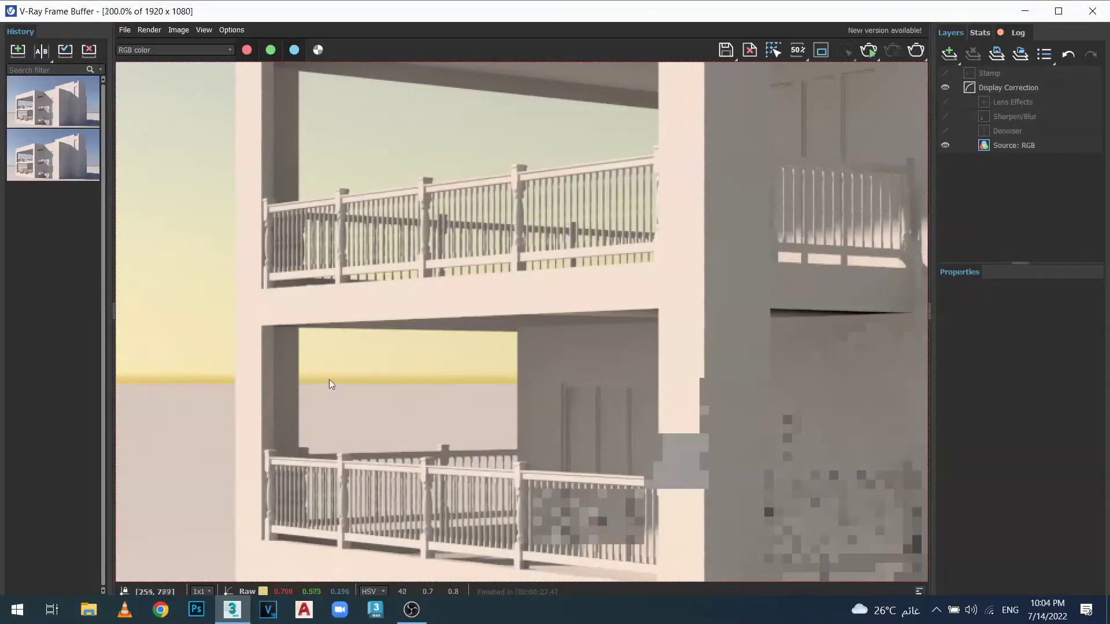
scroll(328, 379, "down", 3)
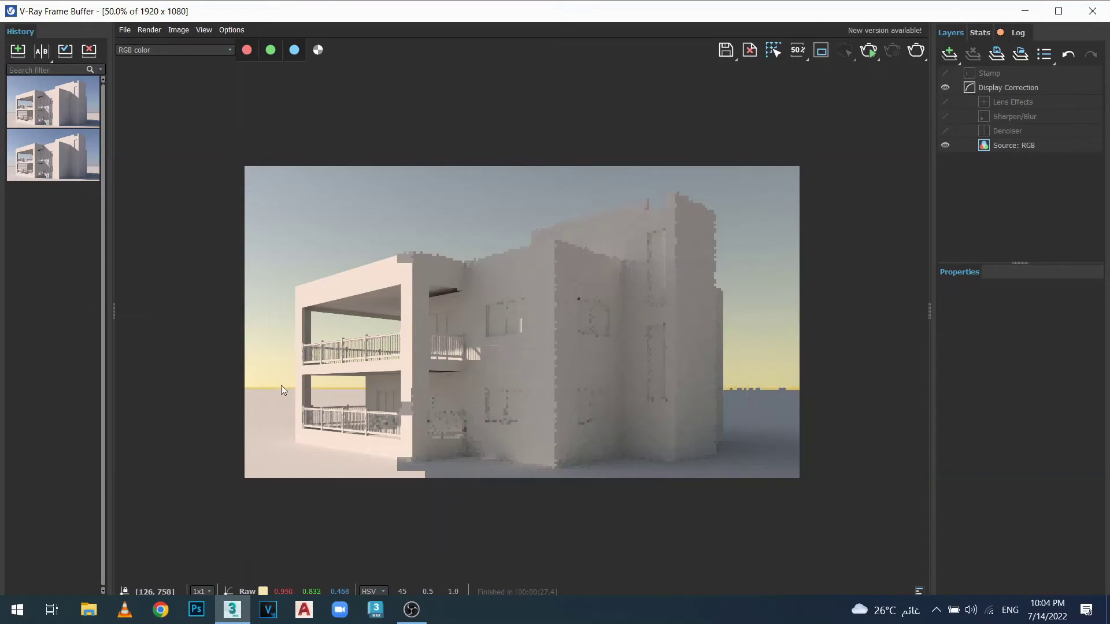
left_click(1092, 11)
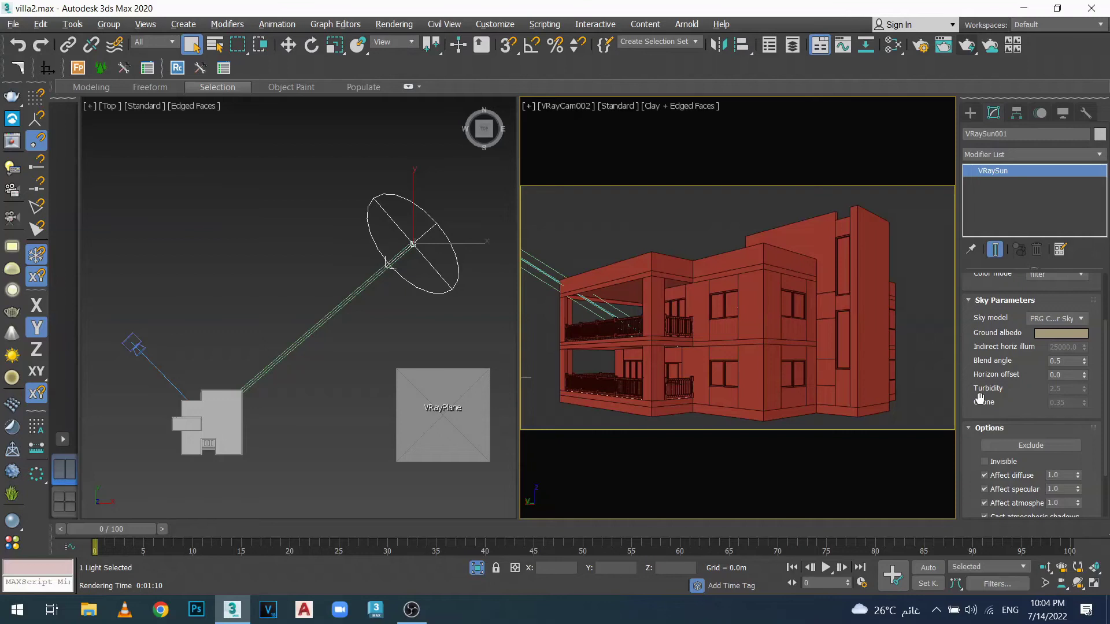
Review the V-Ray sun's options and sampling settings and the scene objects available in its exclude list
scroll(985, 347, "down", 3)
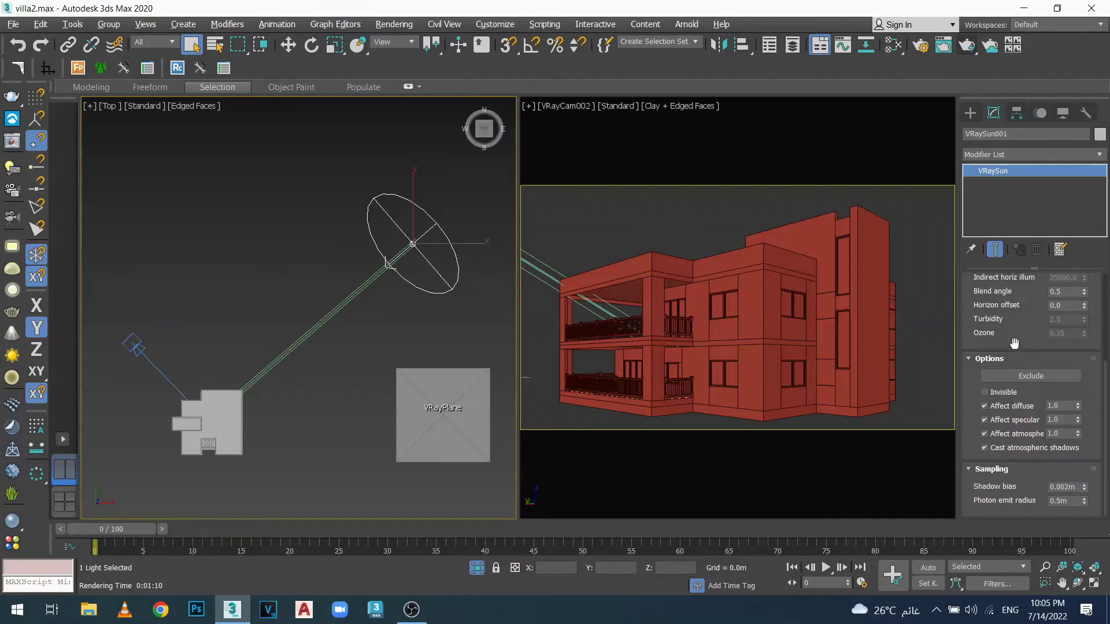
left_click_drag(1000, 293, 1000, 296)
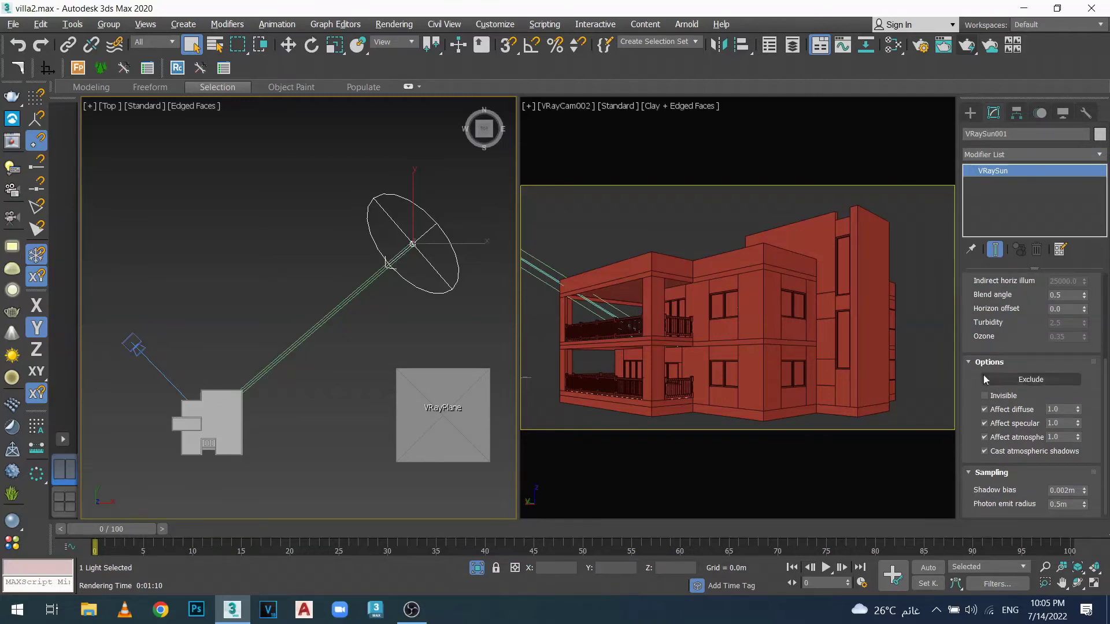
left_click(1029, 377)
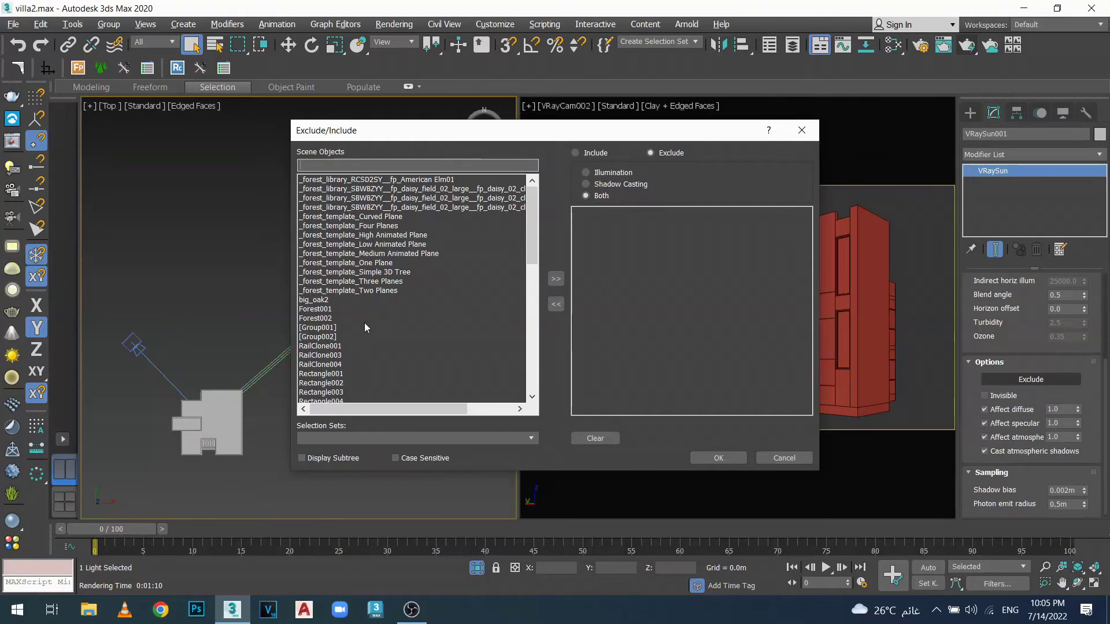
left_click(802, 133)
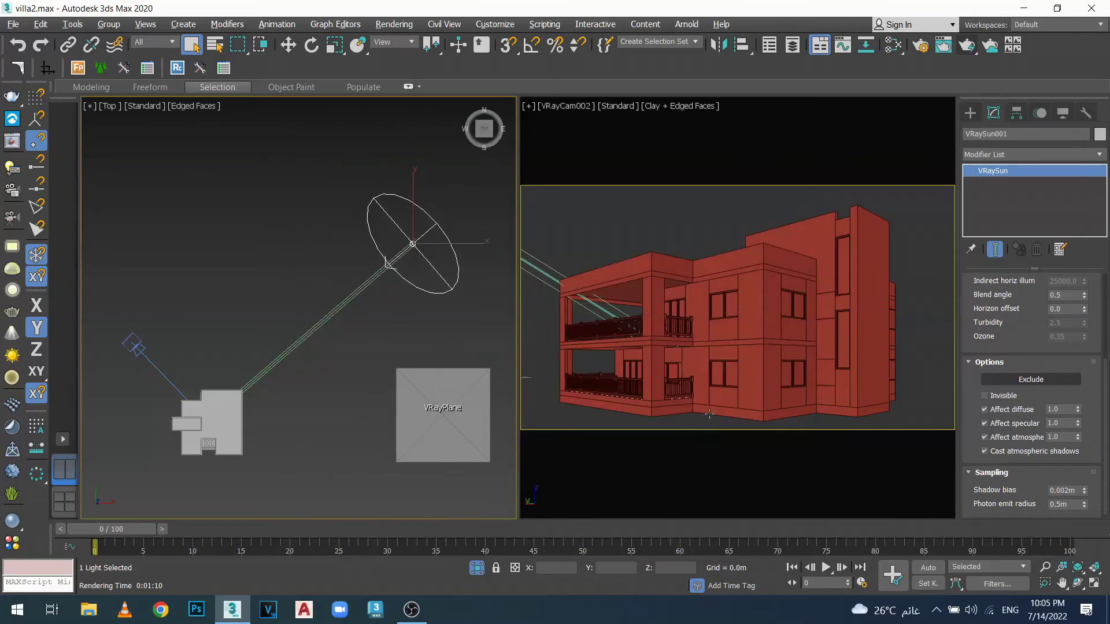
Identify the villa object and exclude Rectangle021 from the V-Ray sun's illumination and shadow casting
left_click(652, 300)
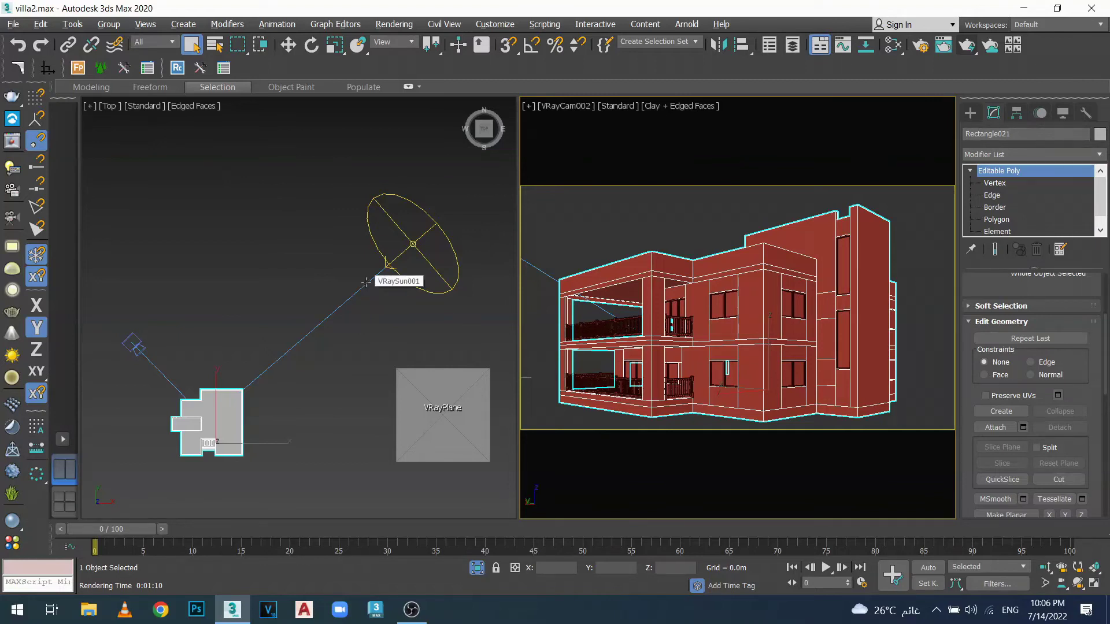
left_click(365, 282)
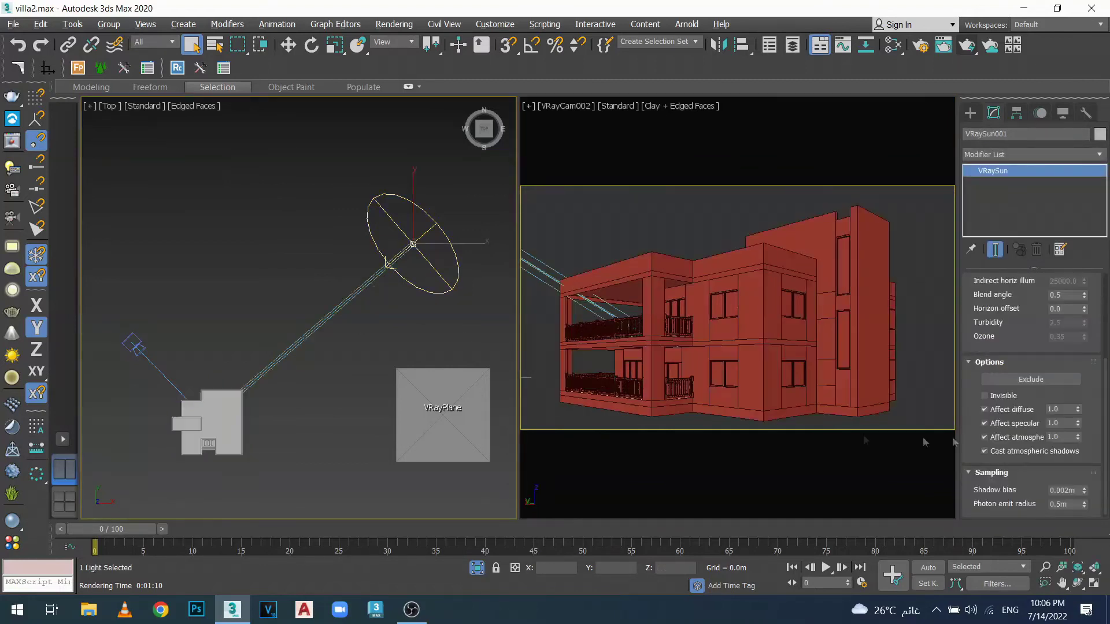
left_click(1031, 379)
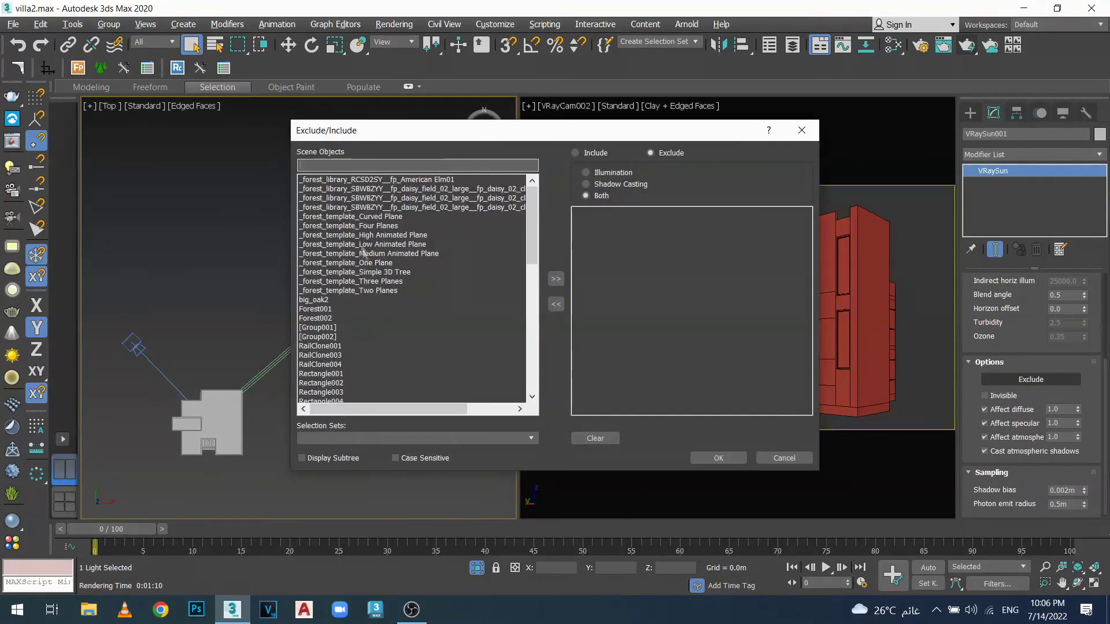
scroll(376, 315, "down", 3)
scroll(373, 311, "down", 4)
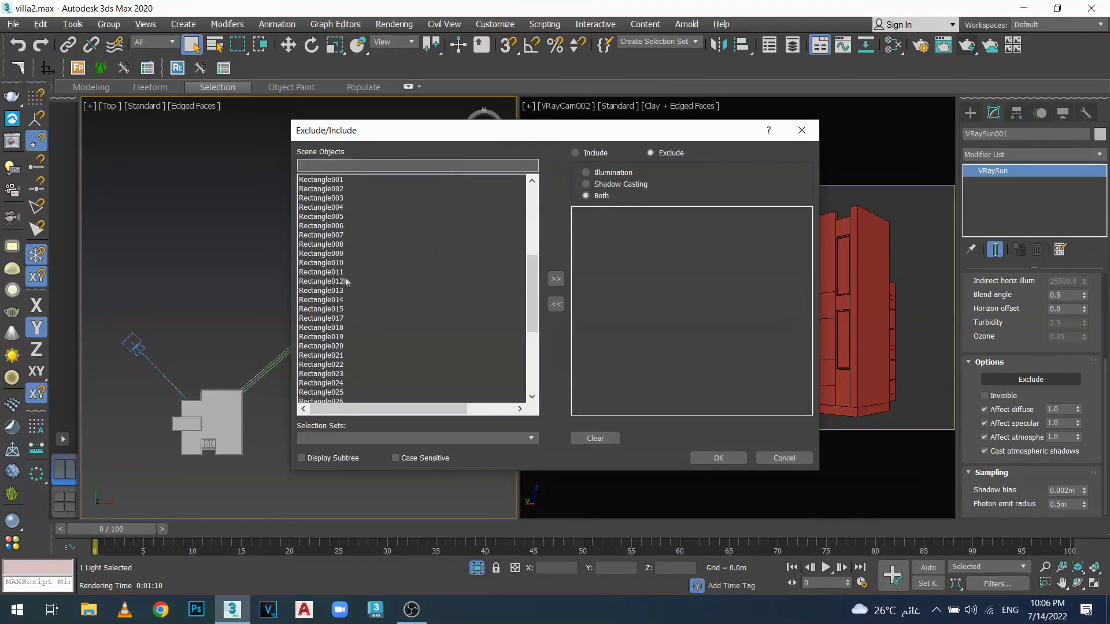
left_click(338, 356)
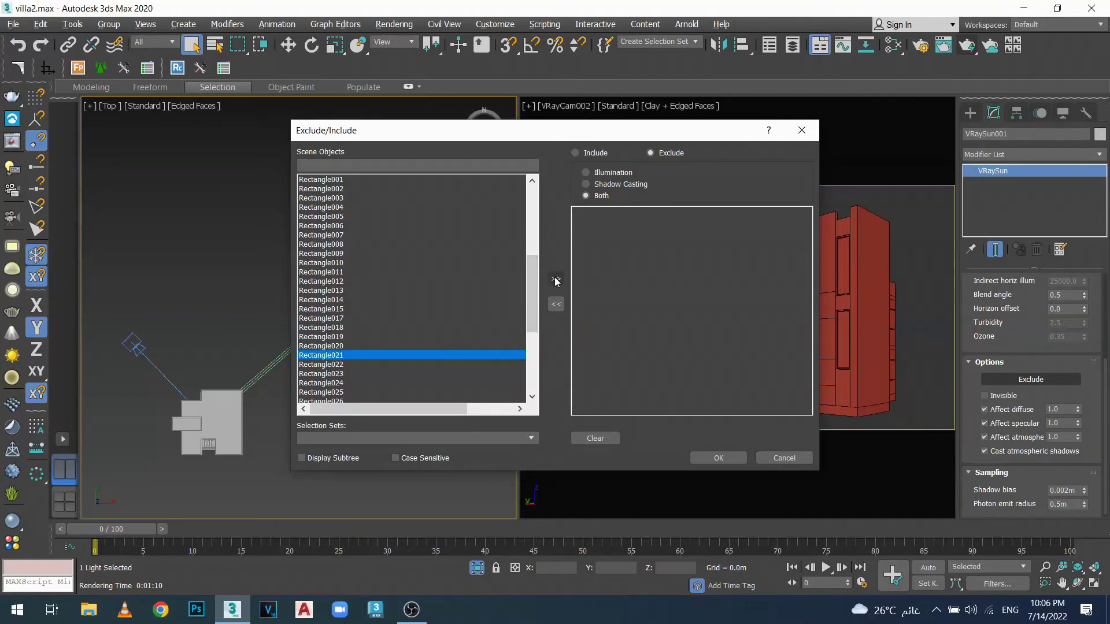
left_click(555, 280)
left_click(712, 458)
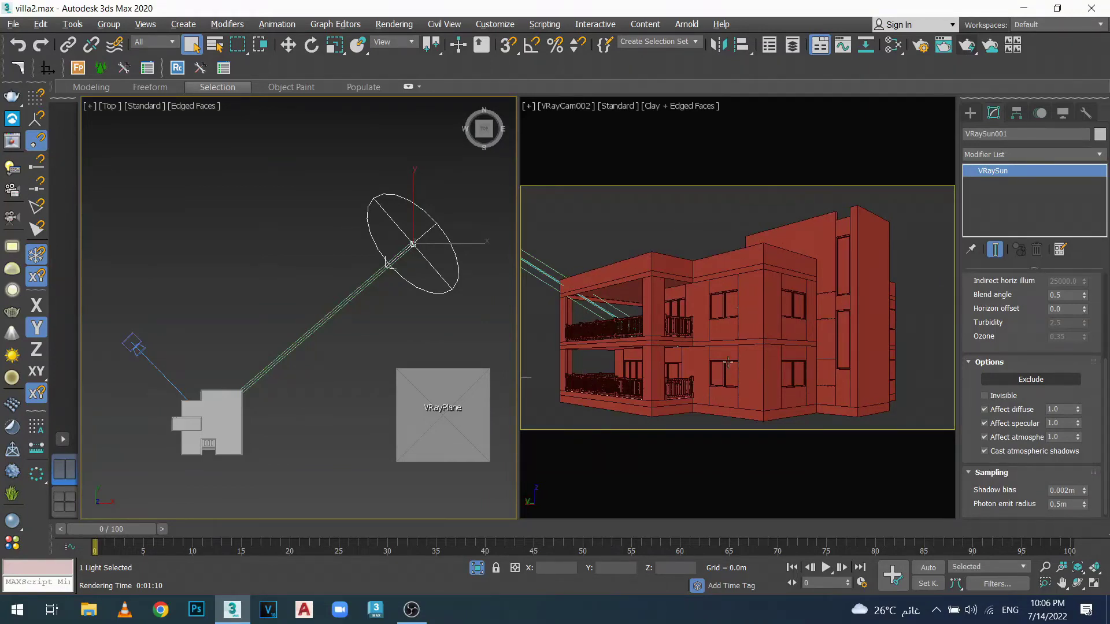
Render the VRayCam002 view and compare it as A against the previous stored render as B across the balconies
right_click(704, 345)
left_click(967, 46)
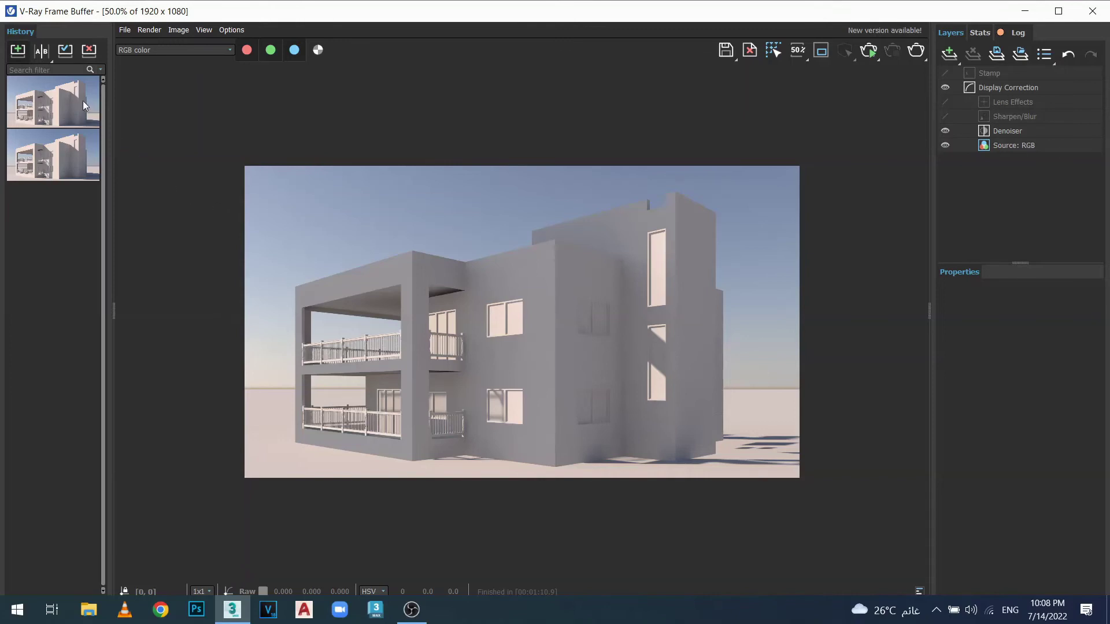
left_click(37, 51)
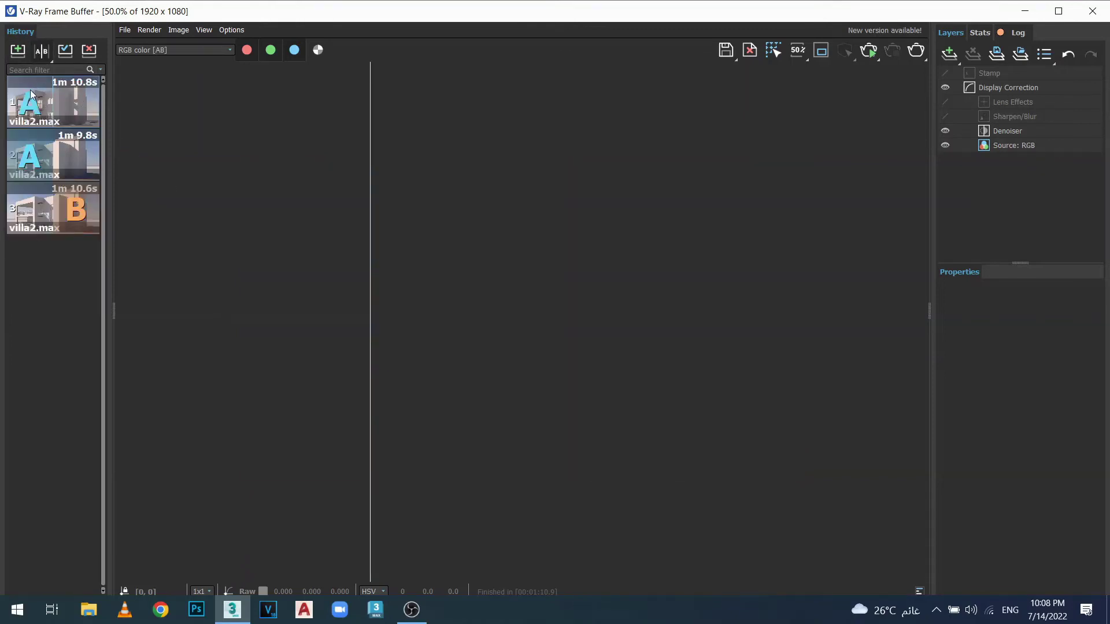
left_click(75, 153)
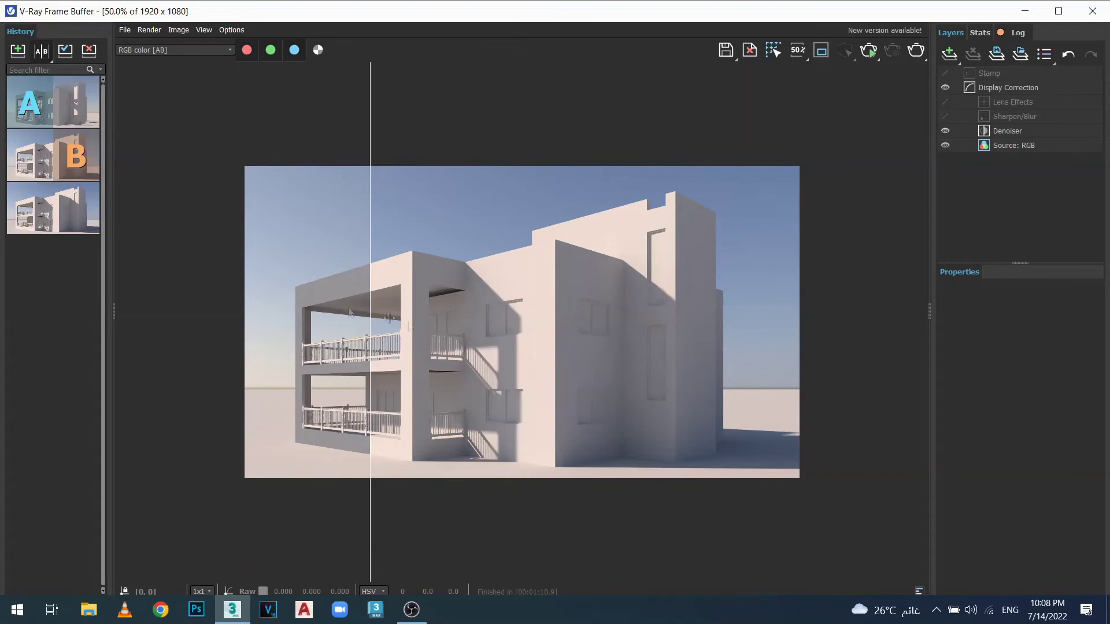
left_click_drag(377, 270, 243, 267)
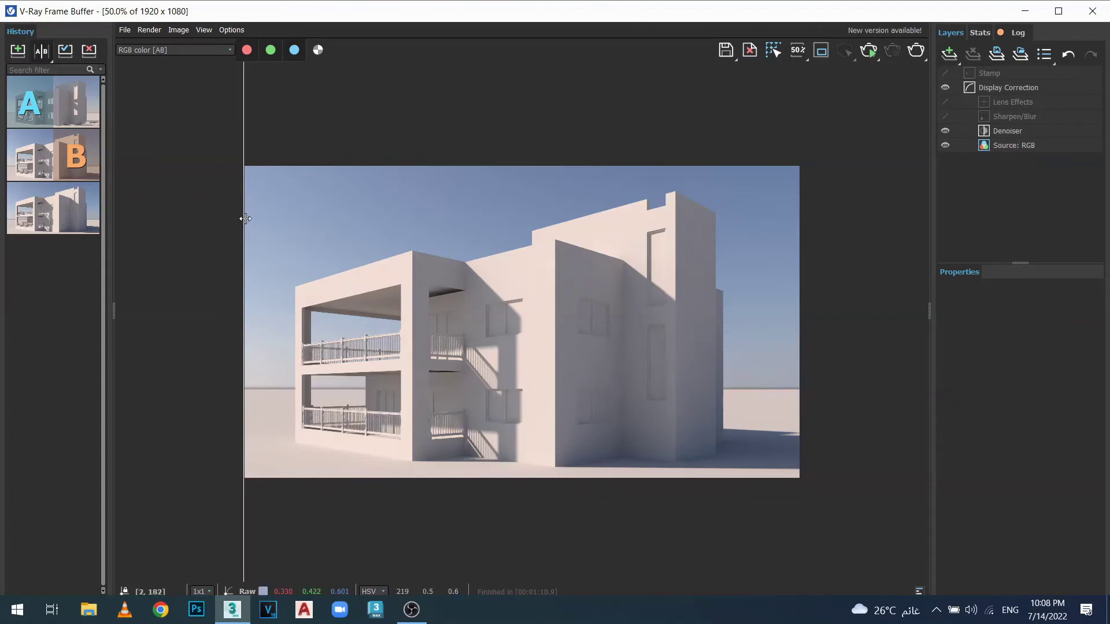
Compare renders A and B across the full width of the villa and close the frame buffer
left_click_drag(243, 218, 760, 217)
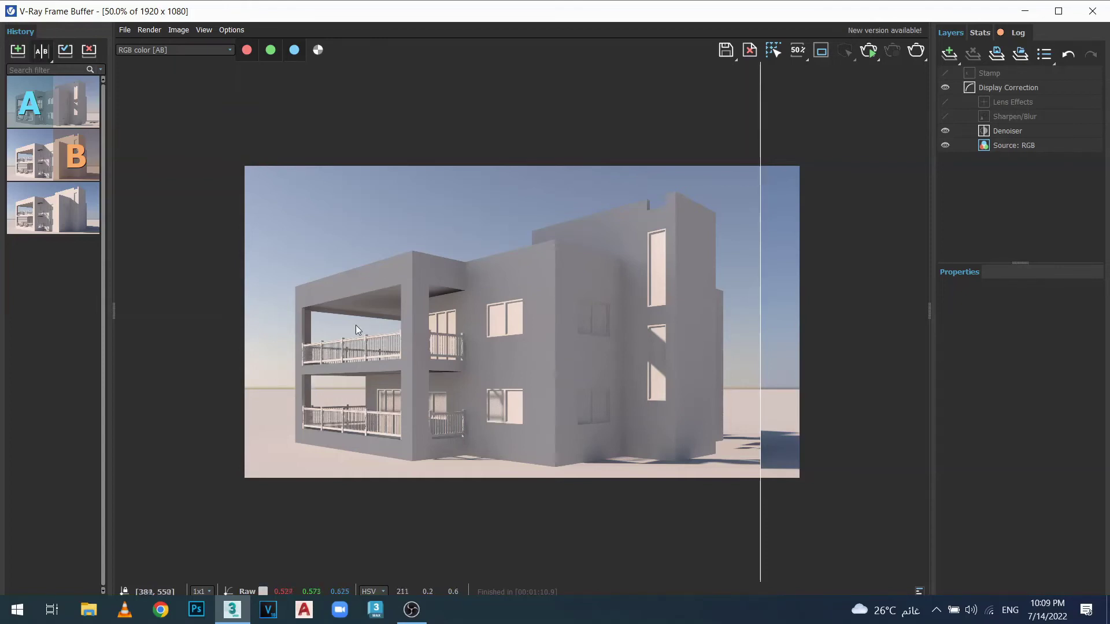
left_click_drag(760, 228, 184, 276)
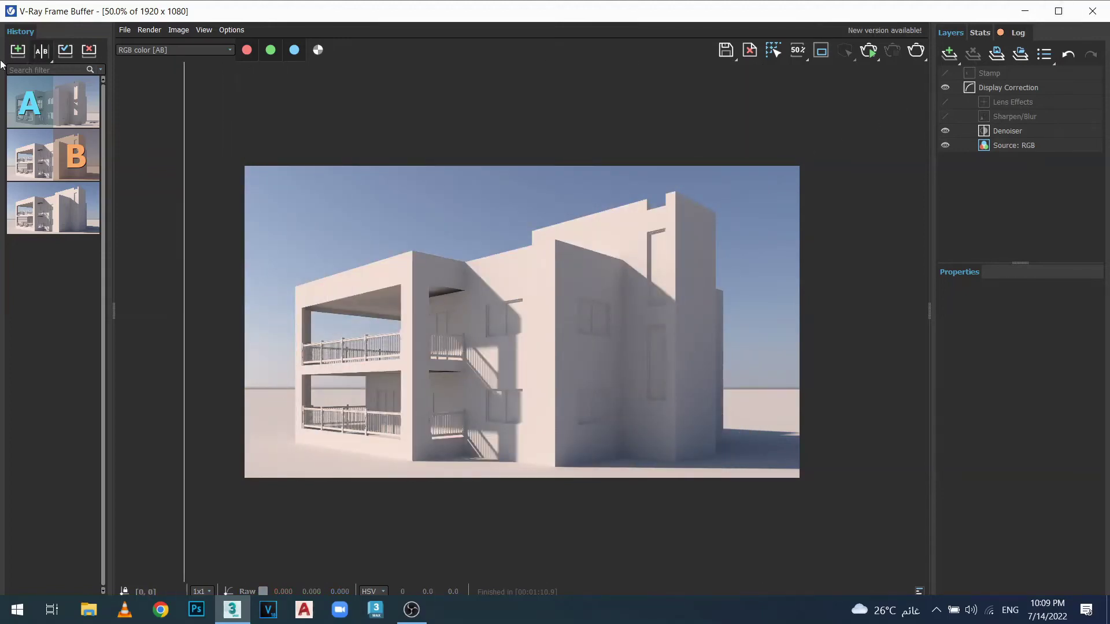
left_click(1092, 11)
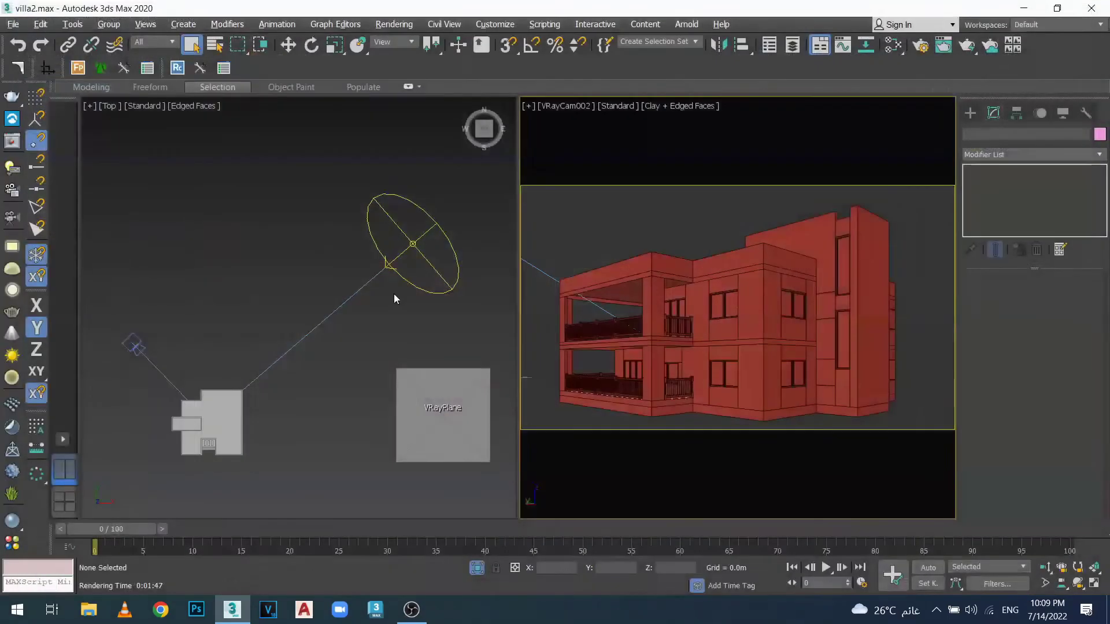
Remove Rectangle021 from the V-Ray sun's exclude list
left_click(445, 237)
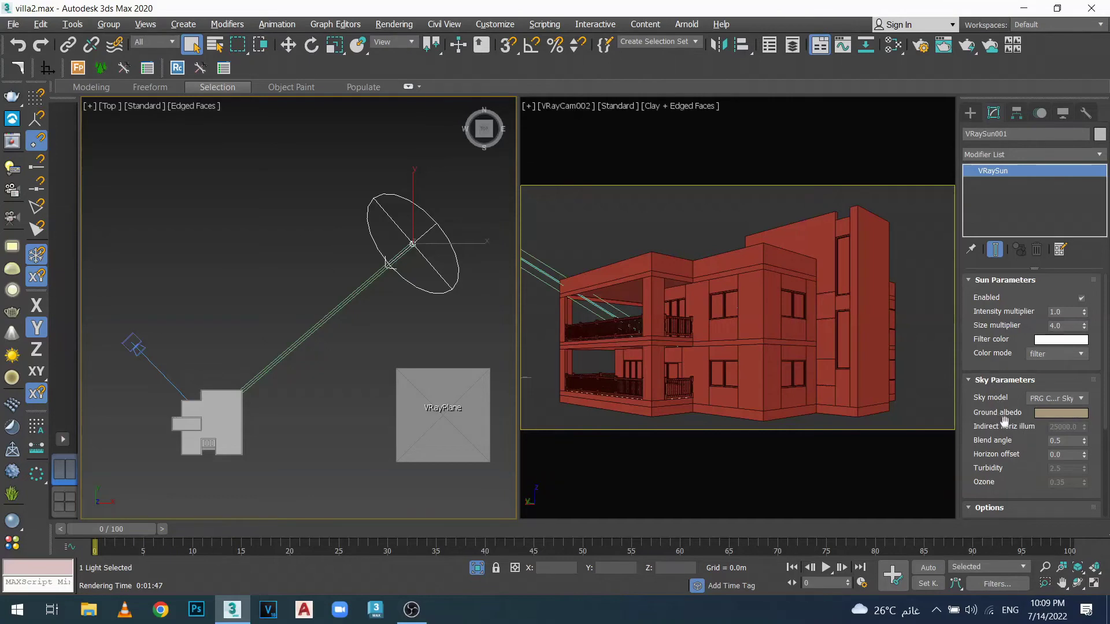
scroll(1020, 468, "down", 5)
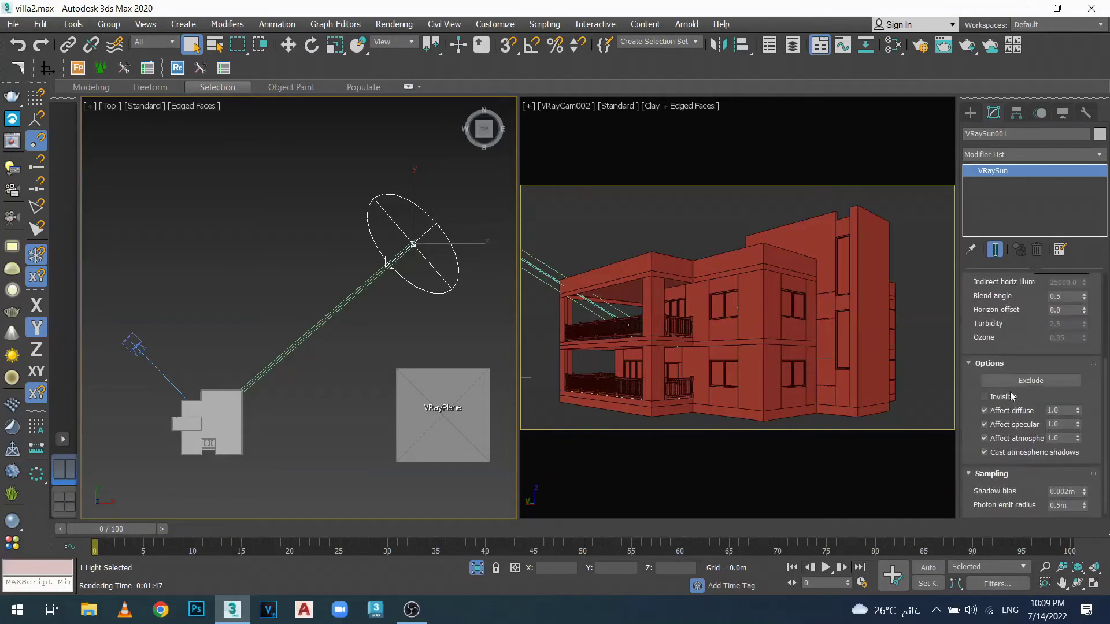
left_click(1012, 389)
left_click(600, 212)
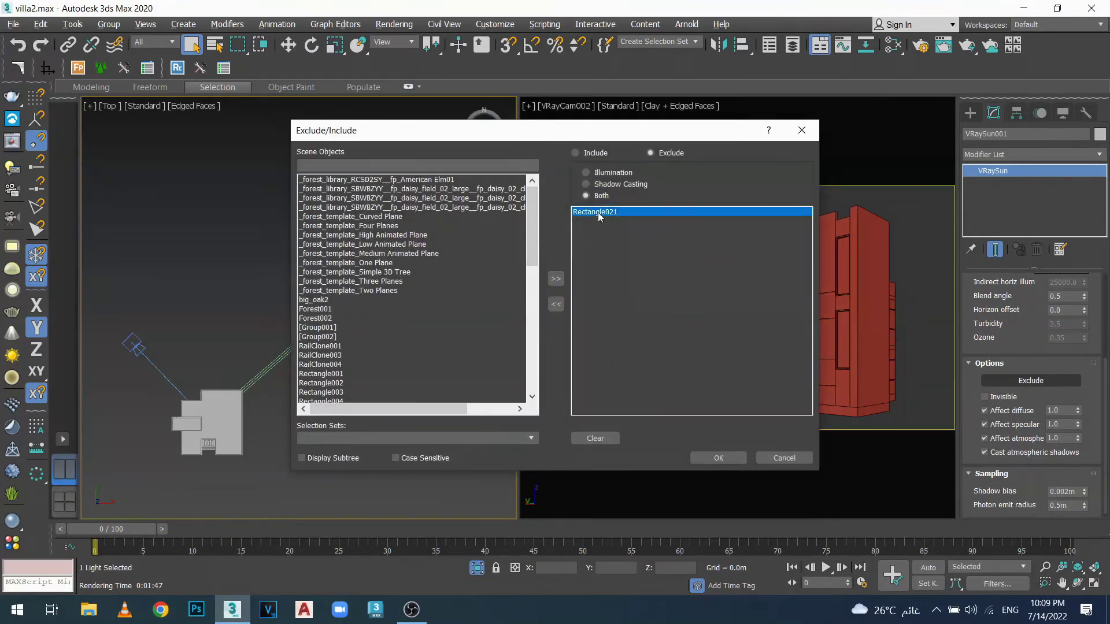
left_click(556, 305)
left_click(731, 458)
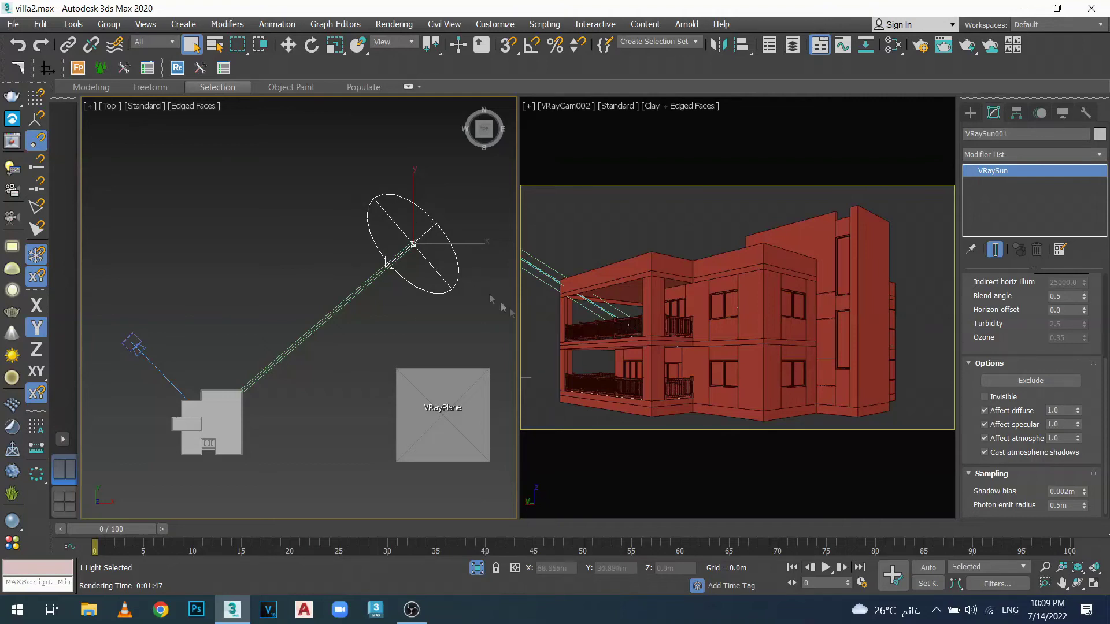
Make the V-Ray sun invisible and inspect the upper balcony corner of the existing render up close
left_click(985, 397)
left_click(13, 142)
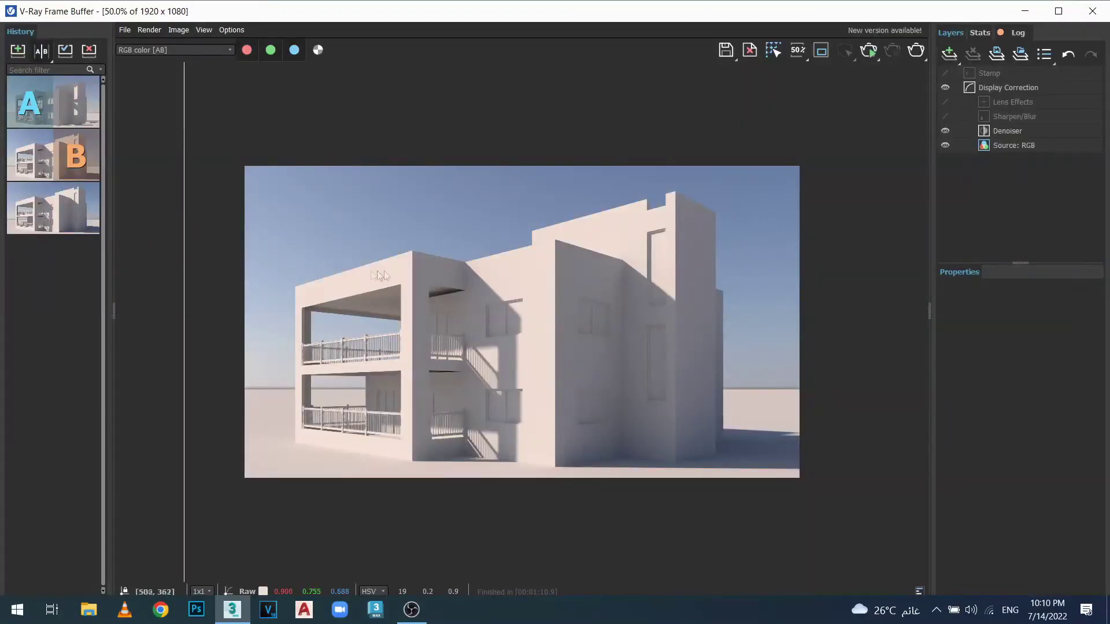
scroll(381, 269, "up", 2)
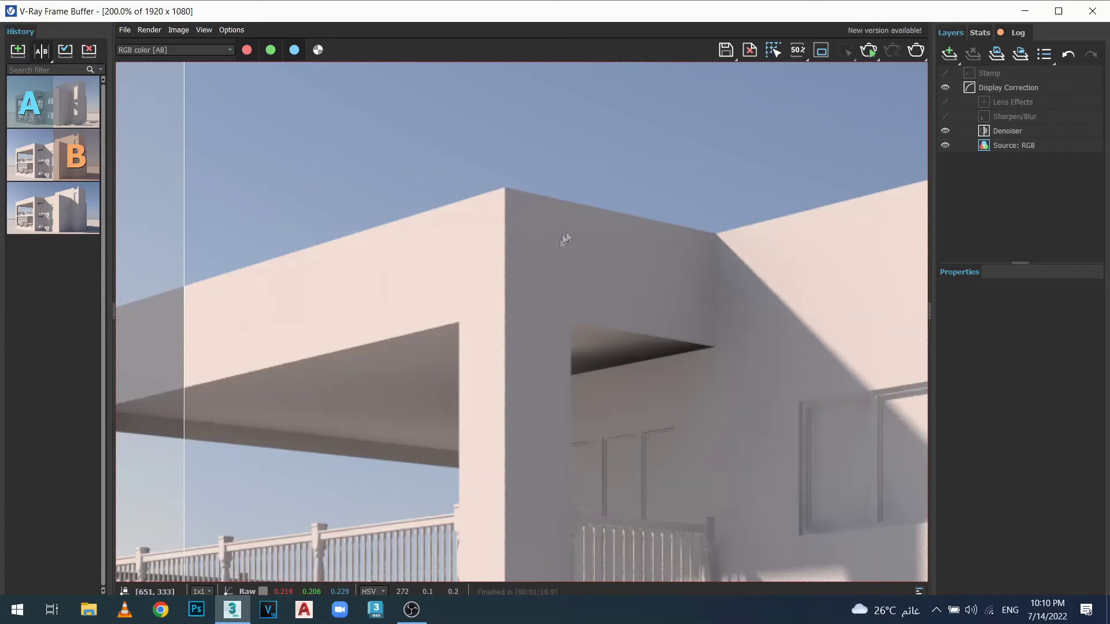
left_click(1093, 11)
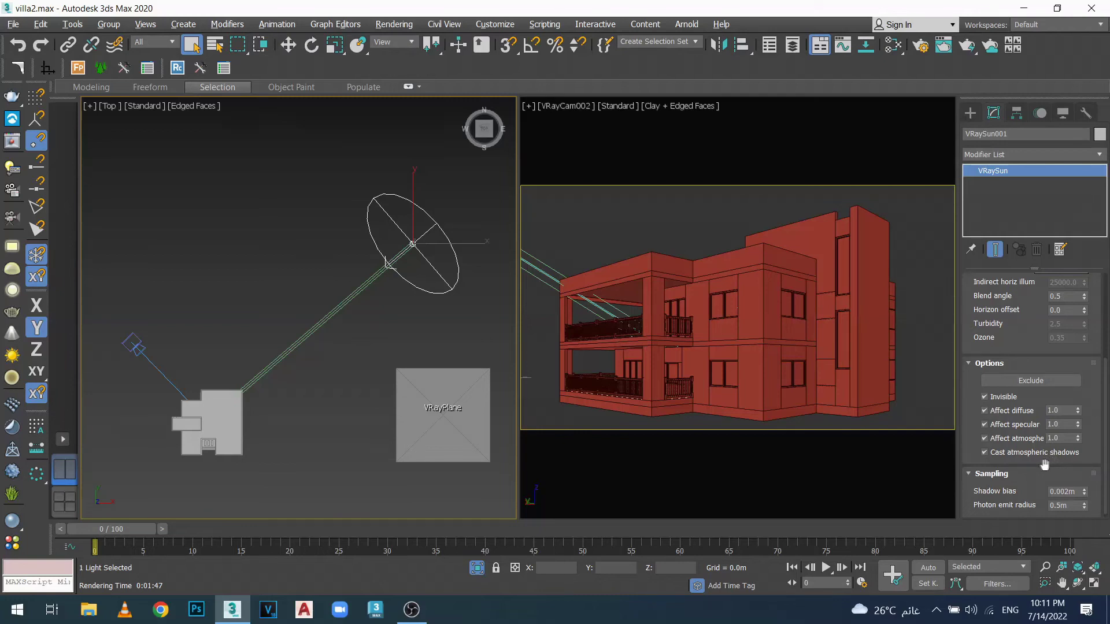
Reopen the zoomed render and examine the shadow where the balcony roof meets the villa wall
scroll(1038, 474, "down", 1)
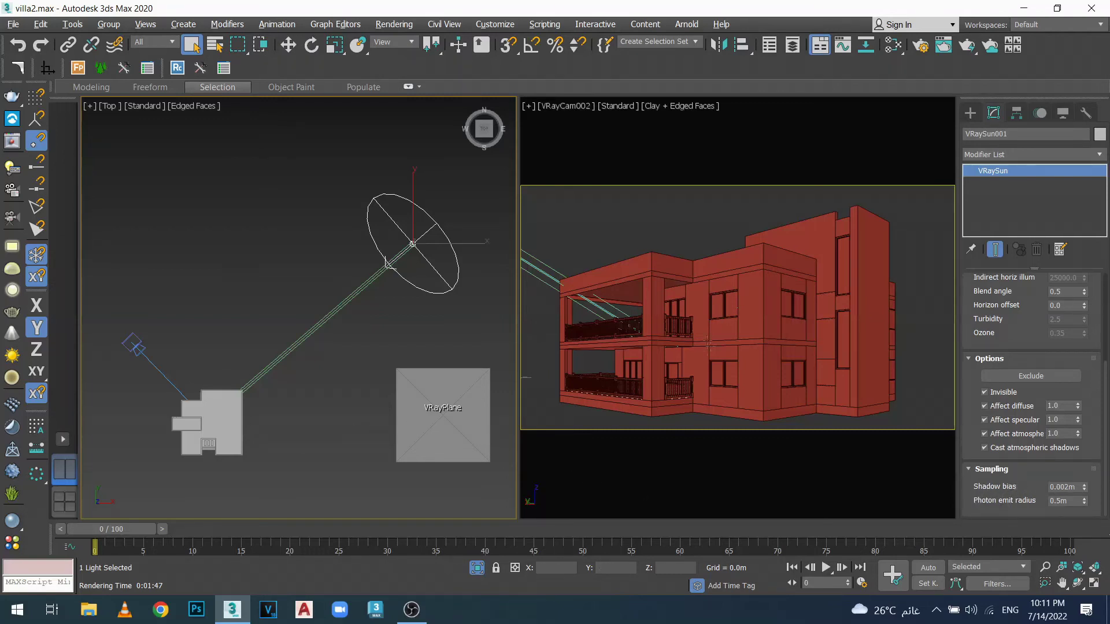
left_click(12, 141)
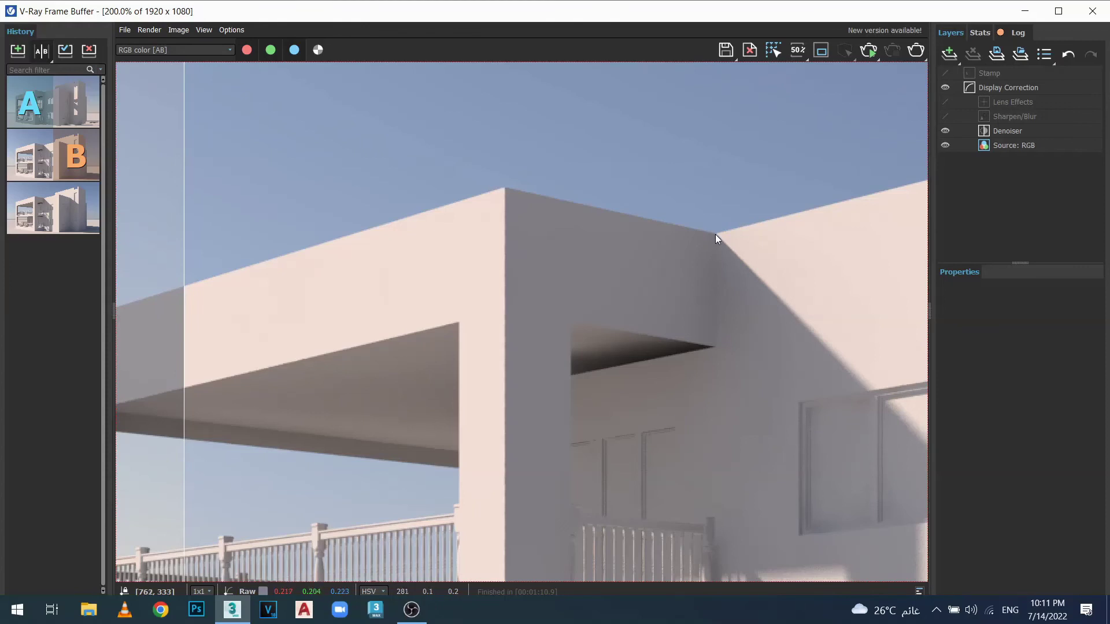
left_click(1092, 10)
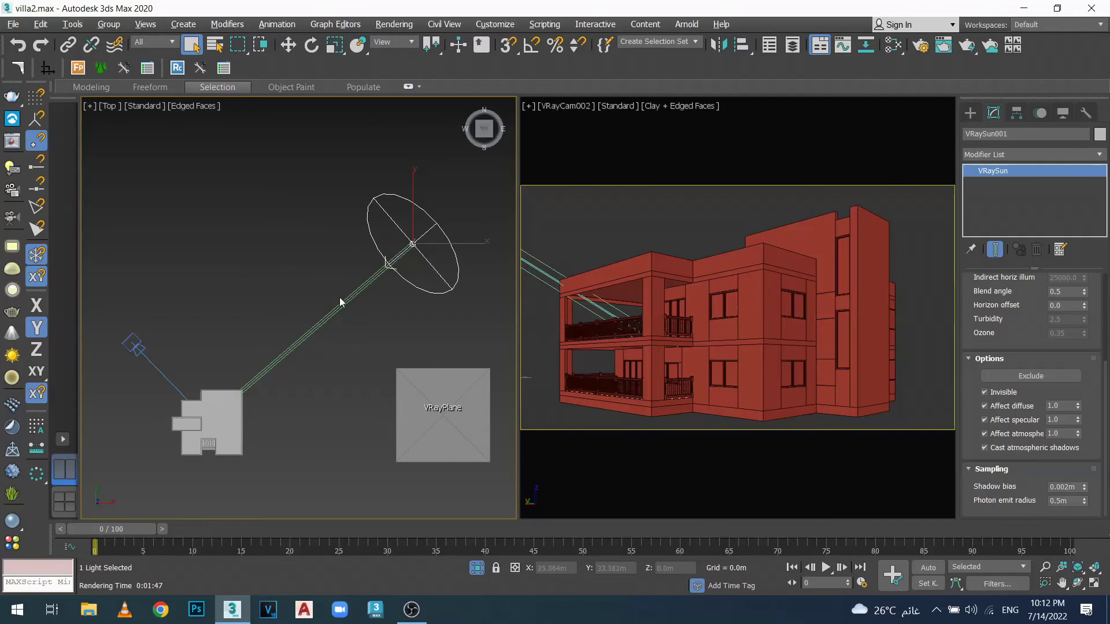
Try larger photon emit radii for the V-Ray sun, from 2.77 m up to 7.507 m and down to 5.49 m
scroll(347, 298, "up", 4)
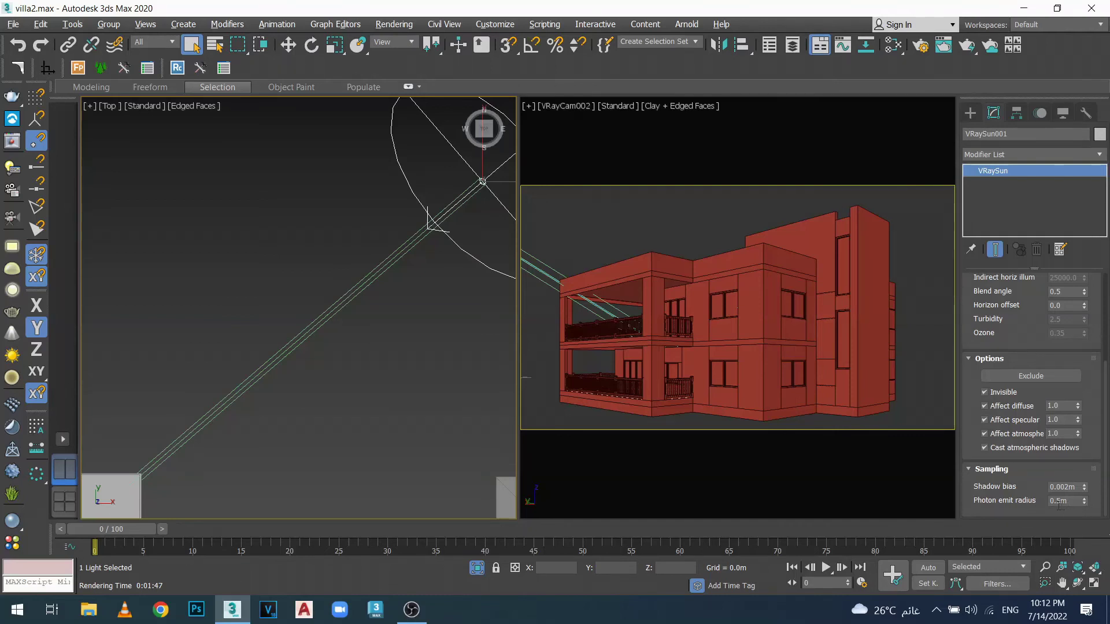
left_click_drag(1084, 501, 1052, 254)
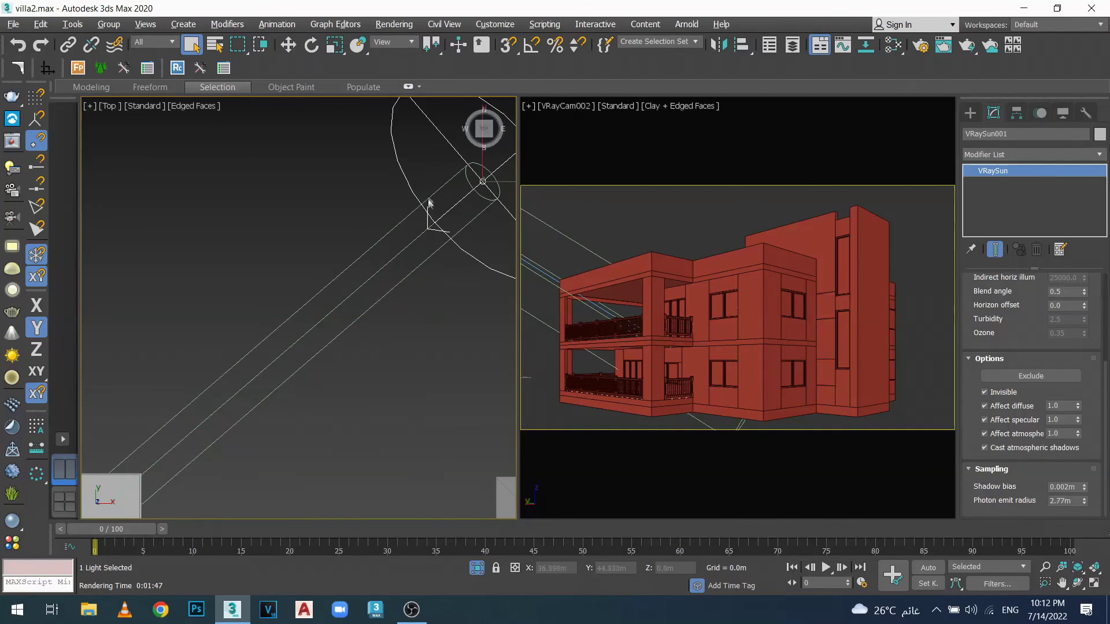
left_click_drag(1084, 502, 1051, 408)
scroll(352, 394, "down", 5)
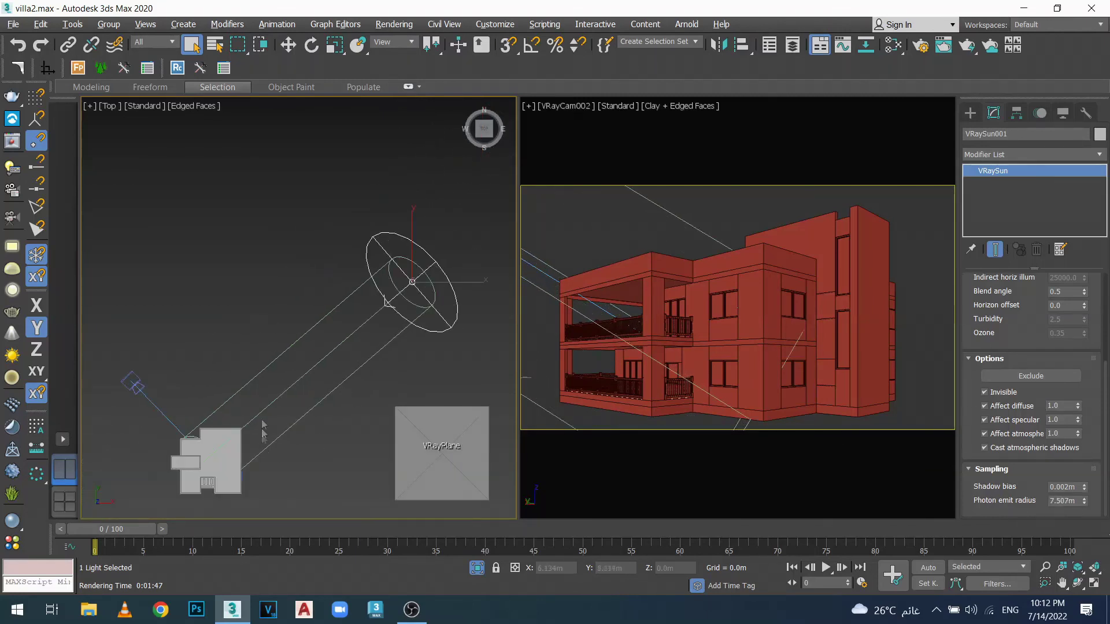
left_click_drag(1084, 507, 1085, 530)
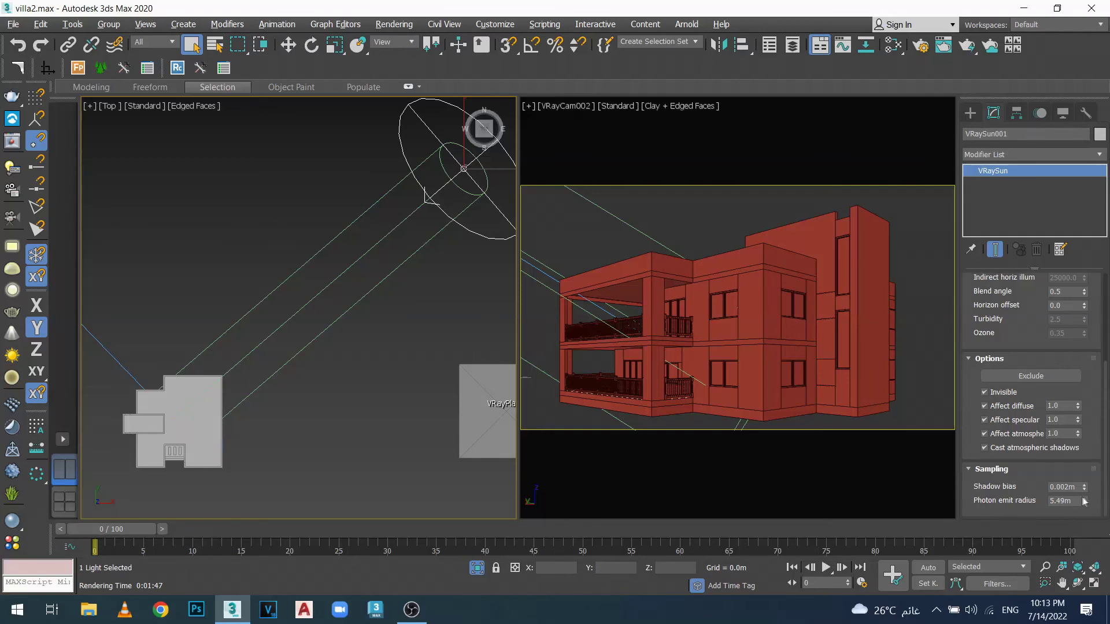
Set the V-Ray sun's photon emit radius to 0.5 m
double_click(1060, 501)
type("0.5")
key("Return")
scroll(370, 312, "down", 4)
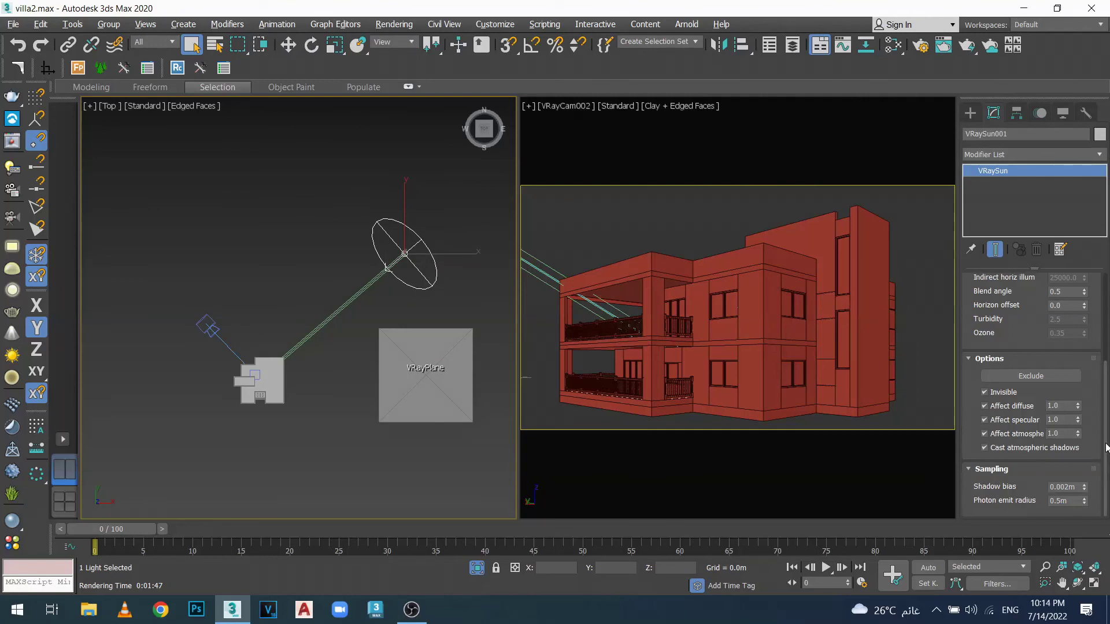
Examine the sun's angle to the villa in the Front view and select the V-Ray sun to show its parameters
scroll(1106, 433, "up", 2)
scroll(1105, 432, "up", 3)
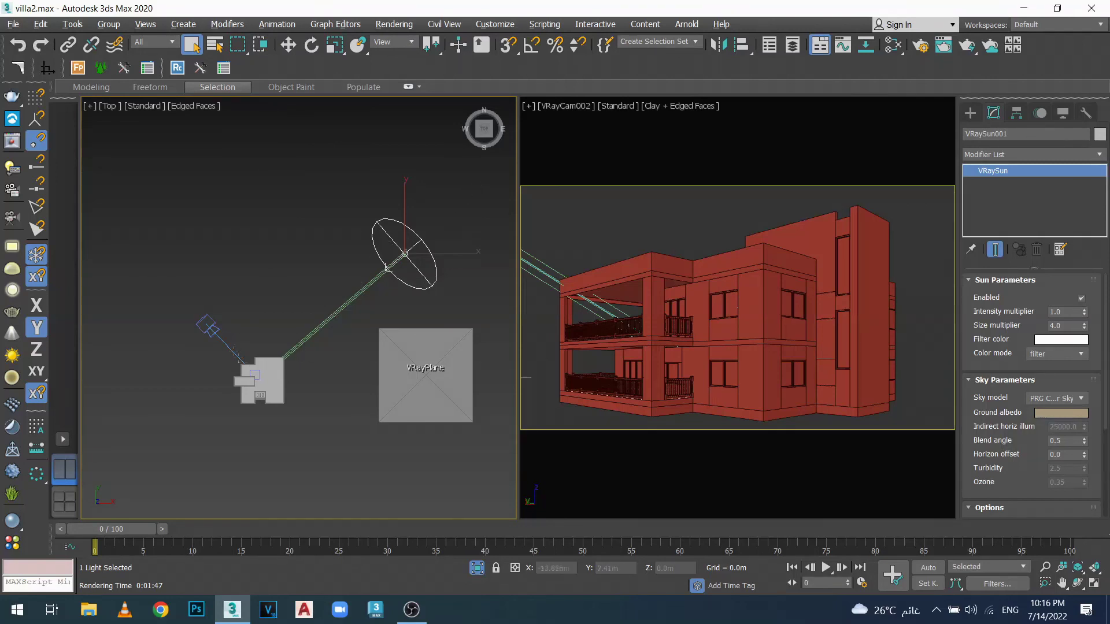
key("f")
left_click(321, 351)
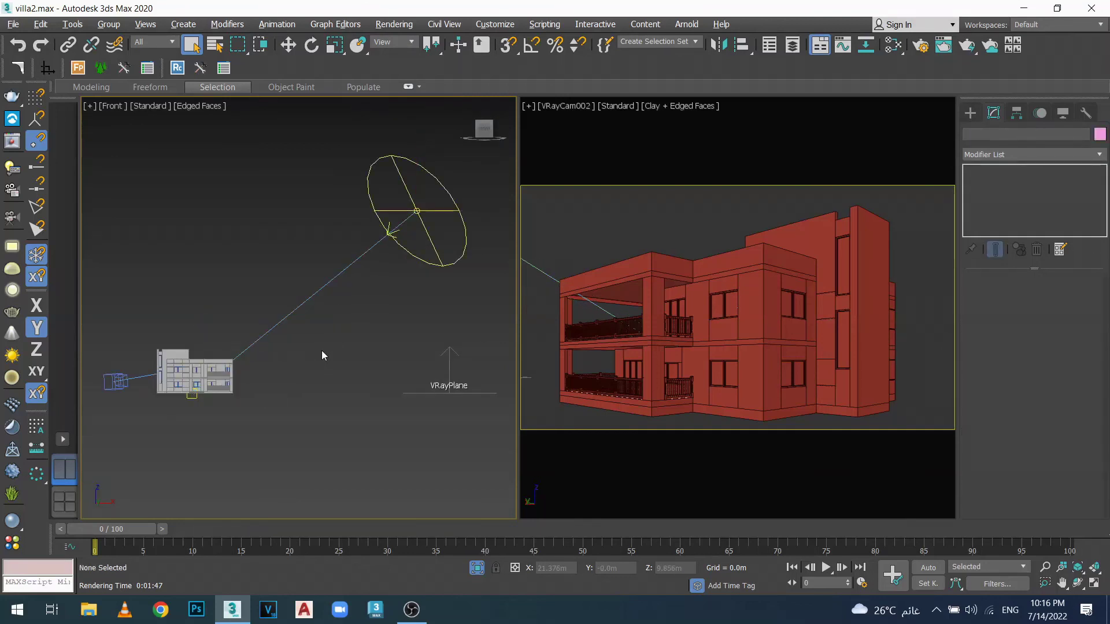
scroll(301, 364, "down", 1)
scroll(228, 377, "up", 3)
scroll(276, 348, "down", 3)
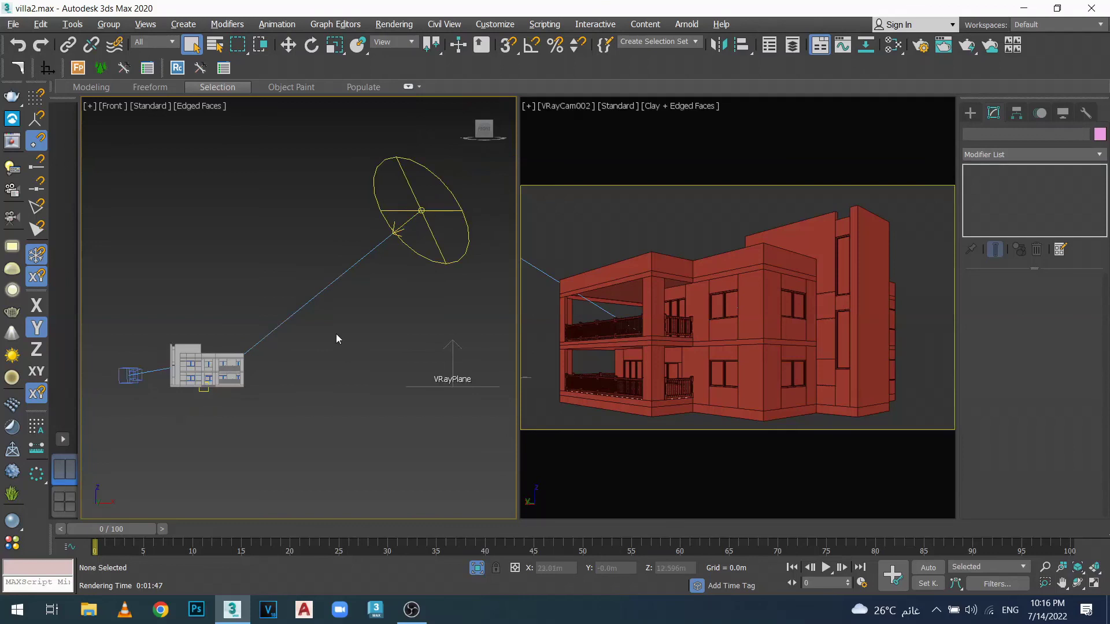
middle_click_drag(338, 339, 328, 366)
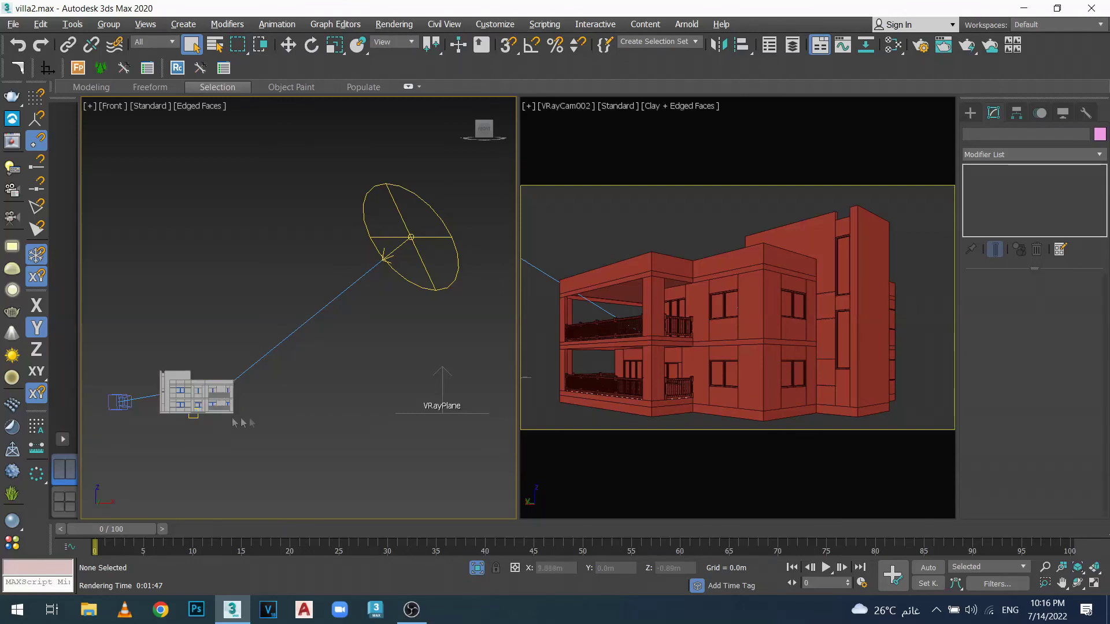
left_click(404, 276)
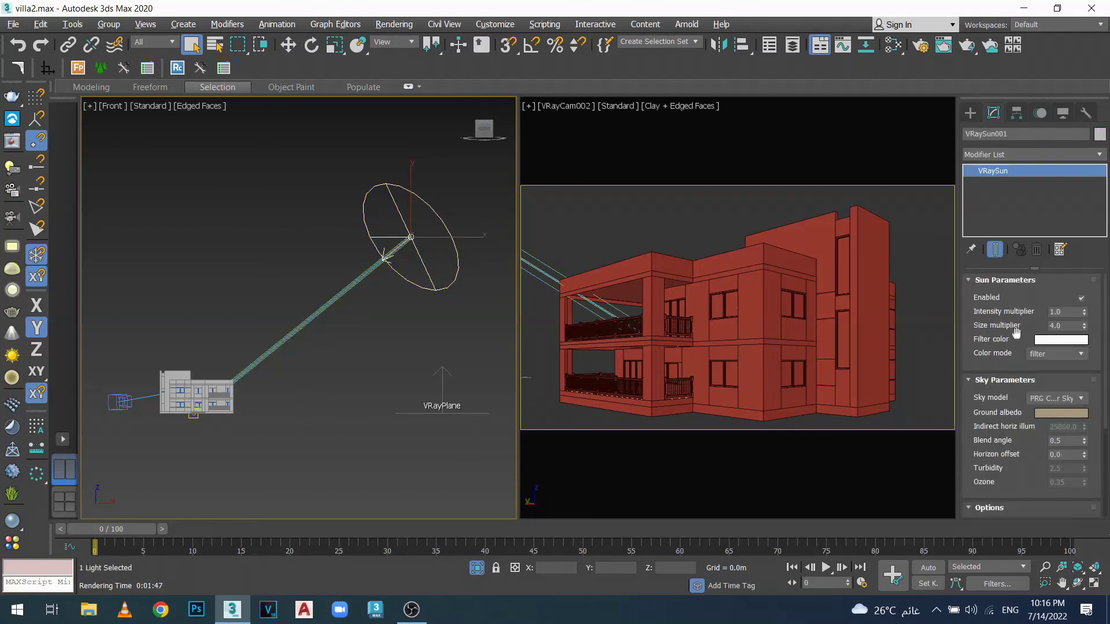